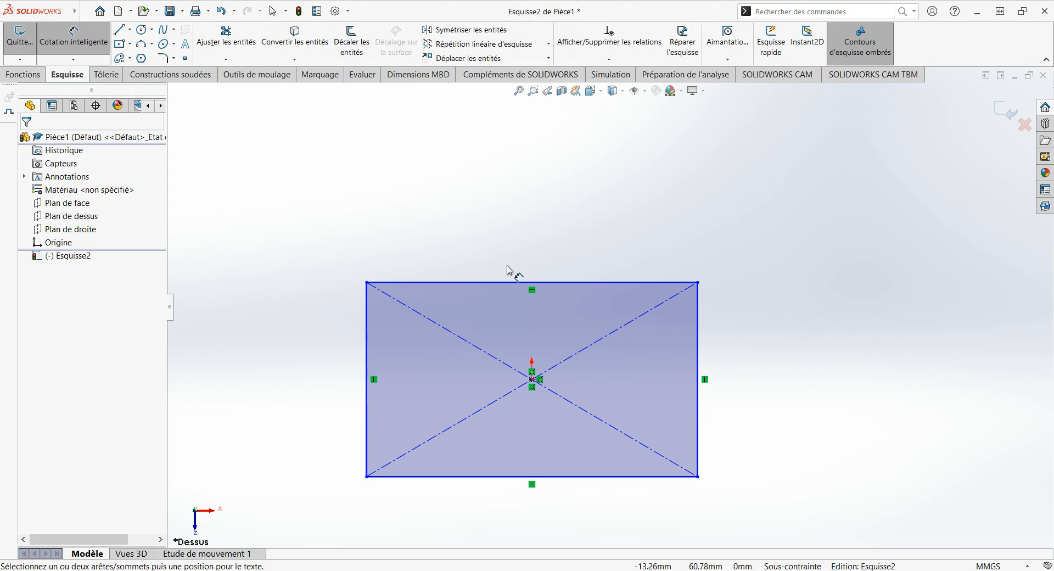
Dimension the centre rectangle 75 mm wide and 40 mm high, and close the sketch.
{"action": "left_click", "coordinate": [534, 283]}
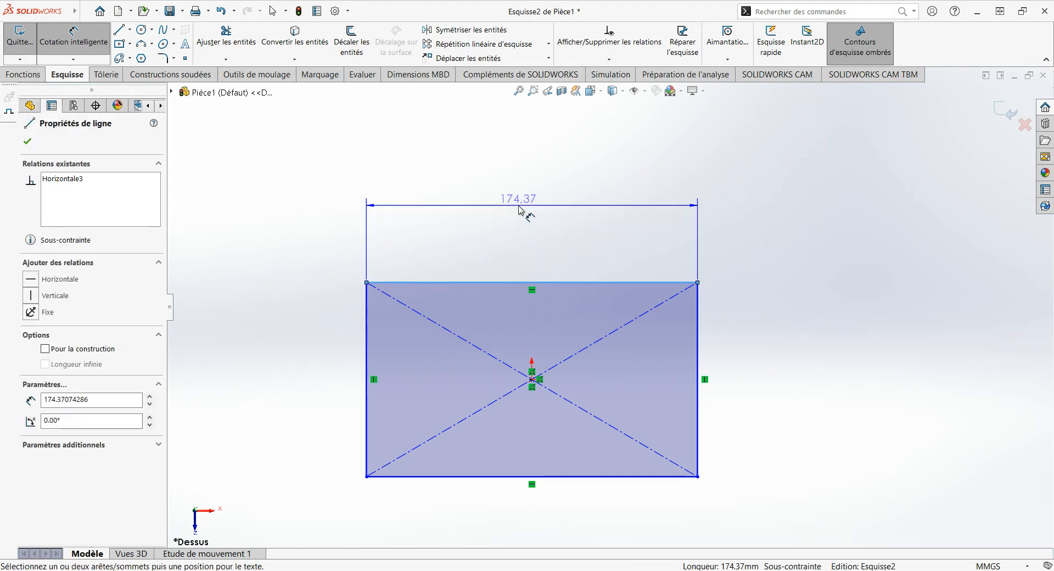
{"action": "left_click", "coordinate": [522, 211]}
{"action": "type", "text": "75"}
{"action": "key", "text": "Return"}
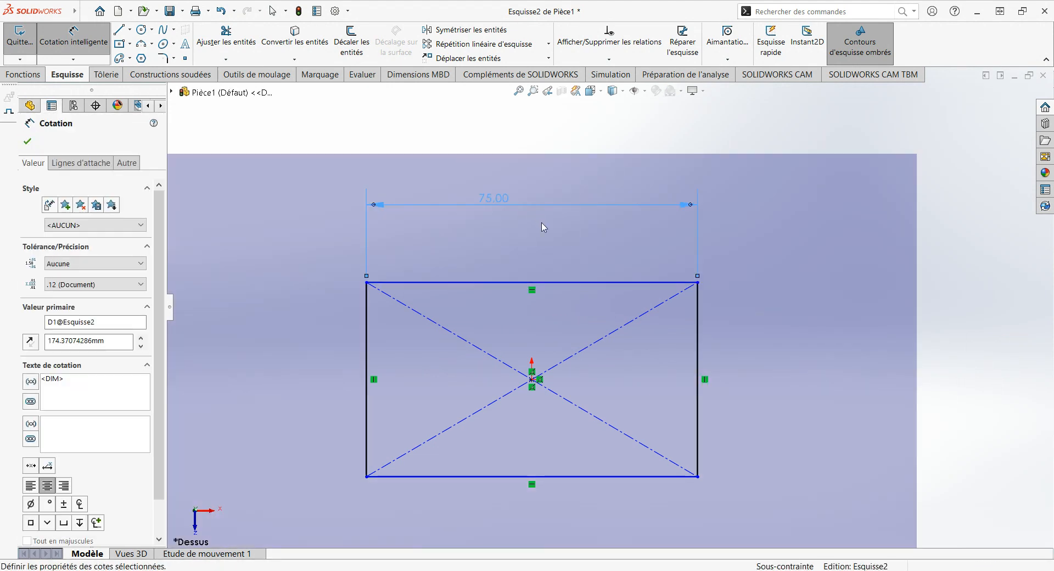
{"action": "left_click", "coordinate": [367, 330]}
{"action": "left_click", "coordinate": [294, 363]}
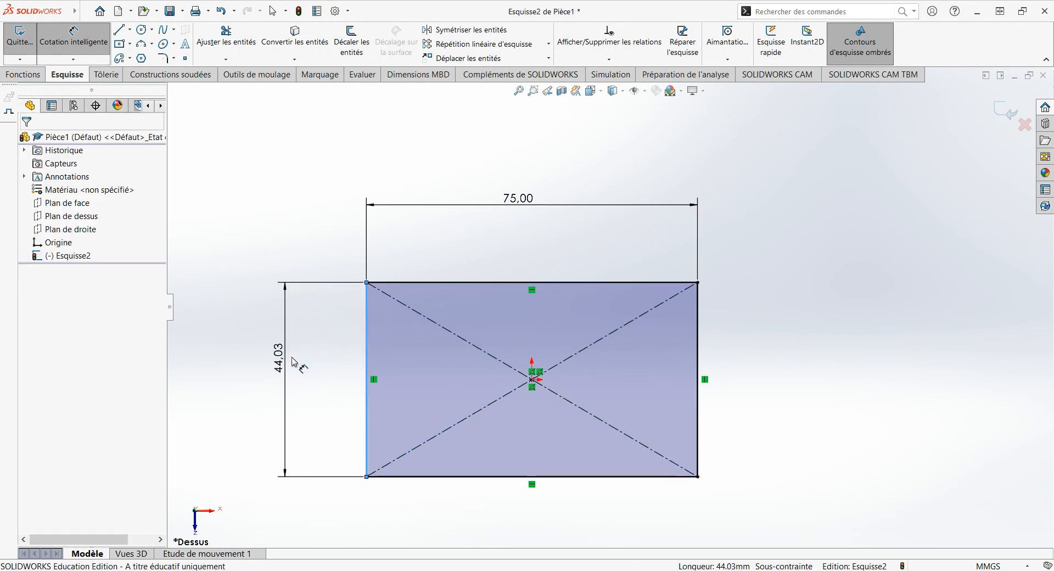
{"action": "type", "text": "40"}
{"action": "key", "text": "Return"}
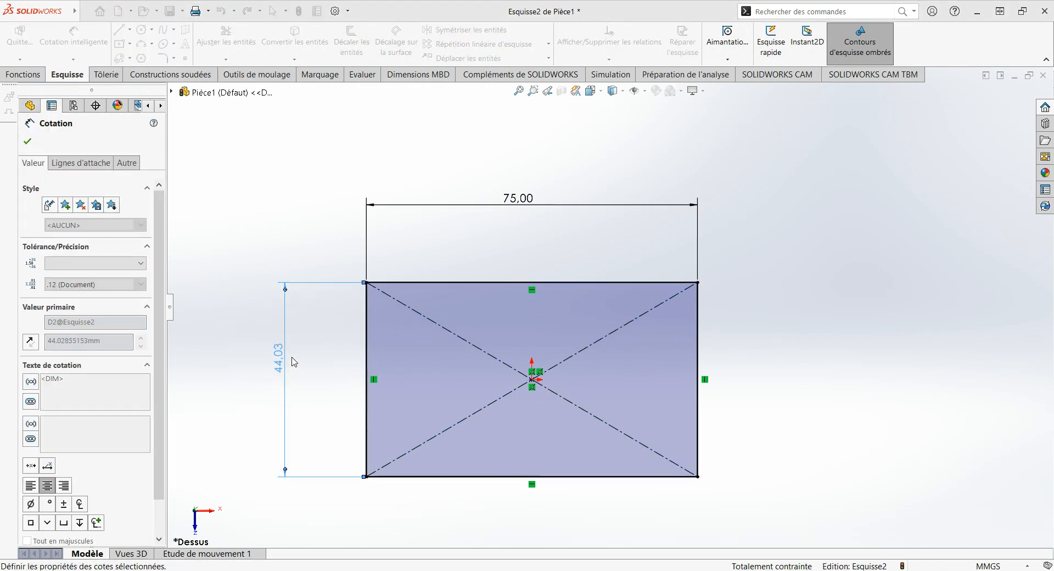
{"action": "left_click", "coordinate": [1004, 110]}
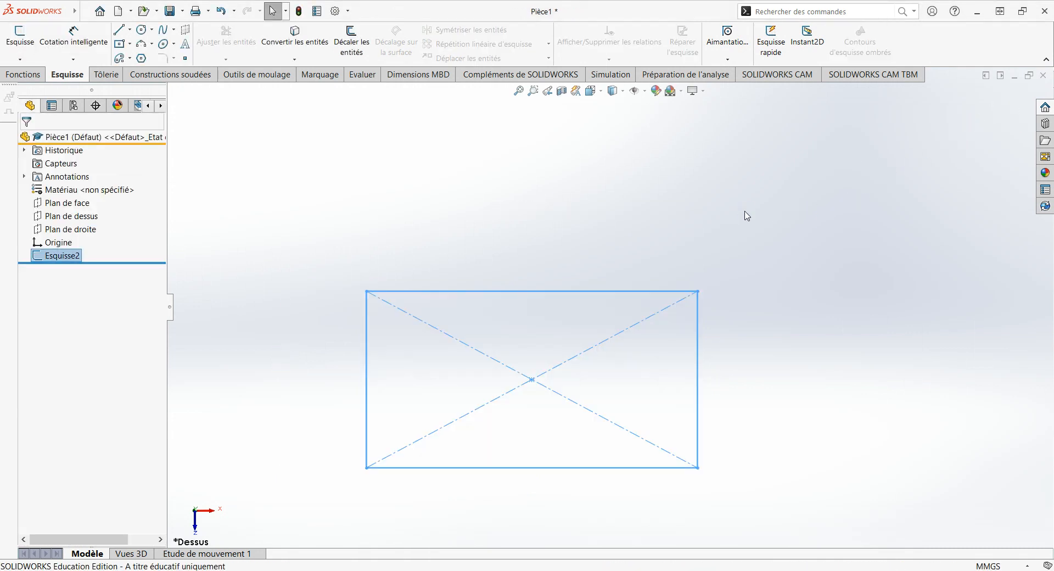
Extrude the rectangle sketch to a blind depth of 25 mm as a solid block.
{"action": "key", "text": "ctrl+7"}
{"action": "left_click", "coordinate": [24, 75]}
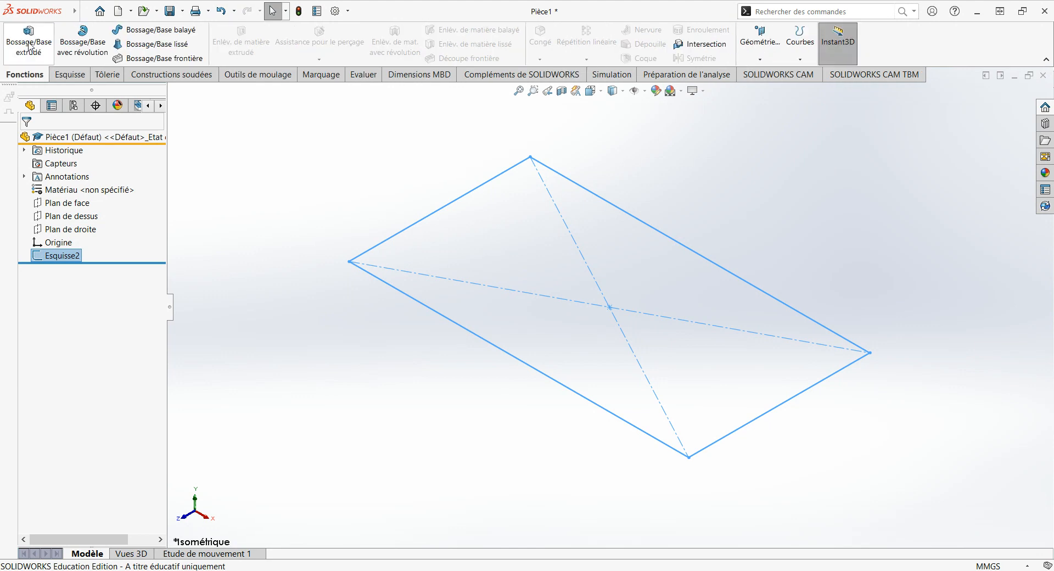
{"action": "left_click", "coordinate": [29, 38]}
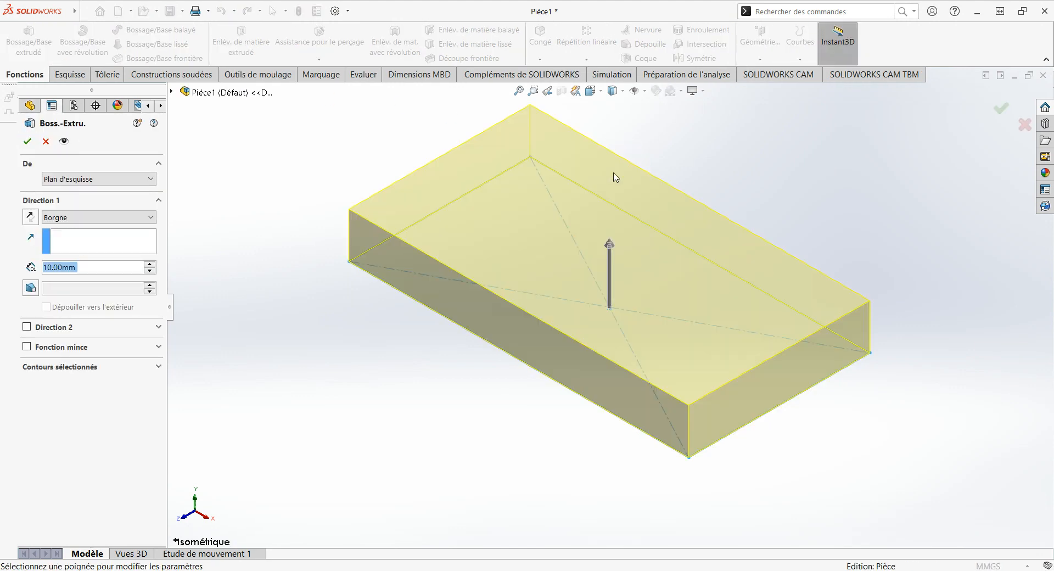
{"action": "type", "text": "25"}
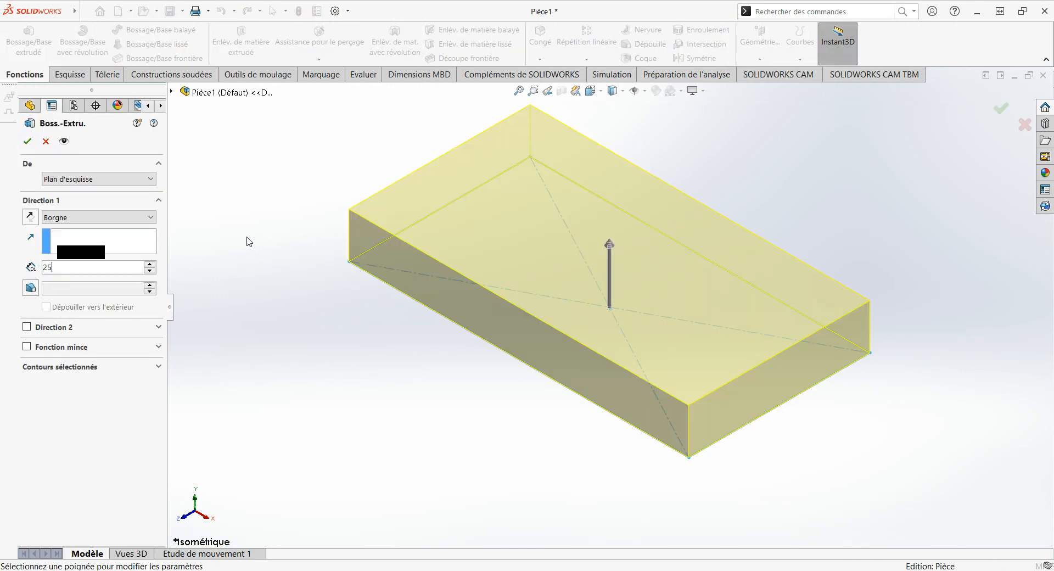
{"action": "key", "text": "Return"}
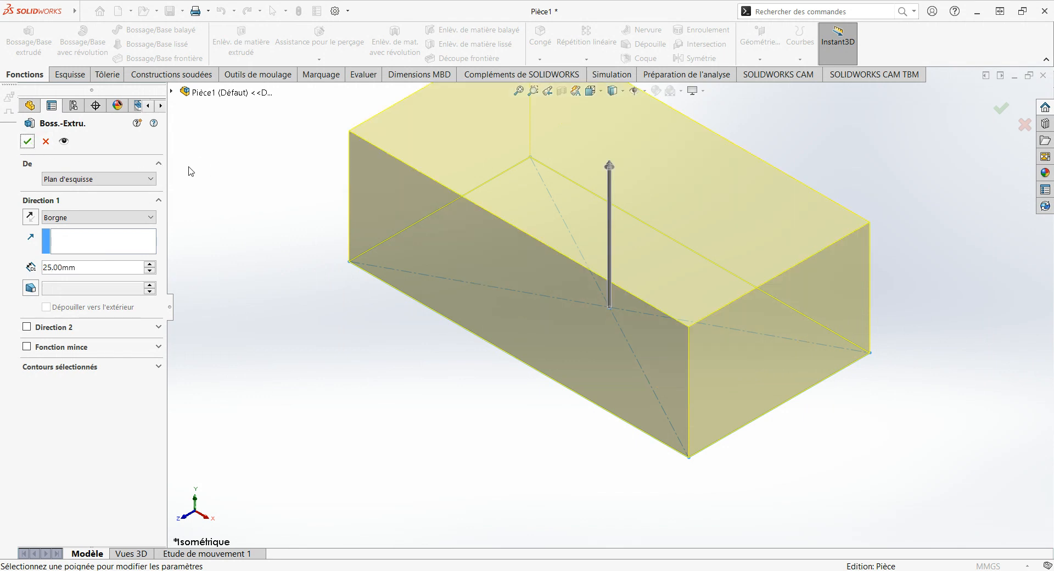
{"action": "left_click", "coordinate": [27, 141]}
{"action": "key", "text": "f"}
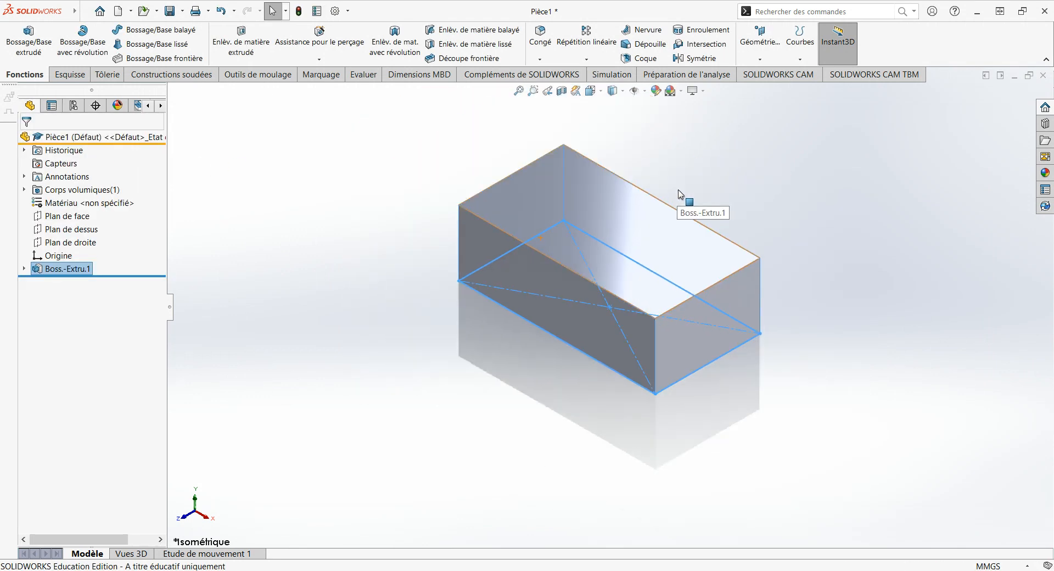
{"action": "left_click", "coordinate": [720, 198]}
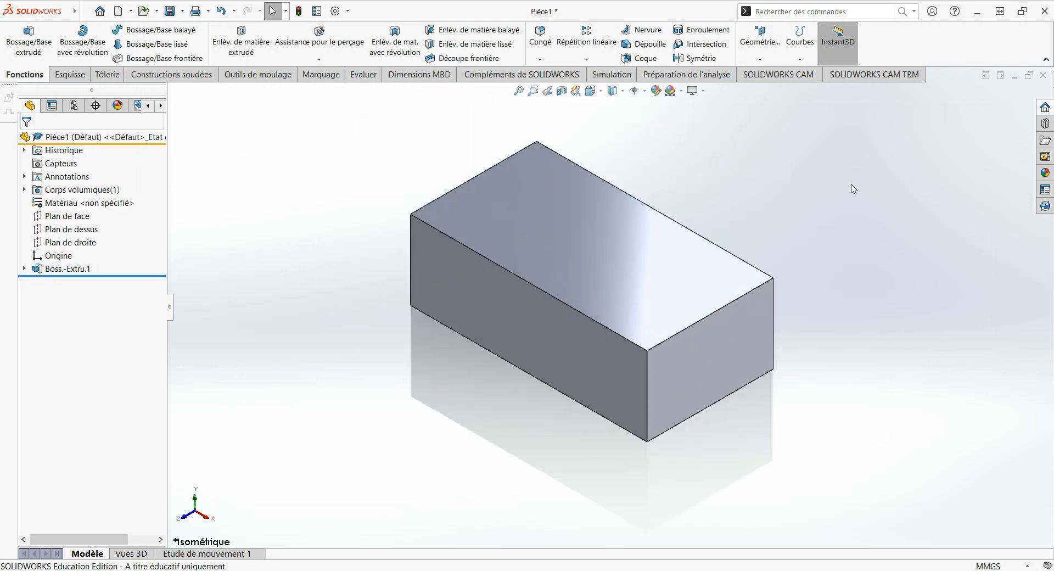
Start an extruded cut on the block's top face and sketch a horizontal straight slot about 36 mm between centres and 8 mm wide.
{"action": "left_click", "coordinate": [264, 61]}
{"action": "left_click", "coordinate": [597, 239]}
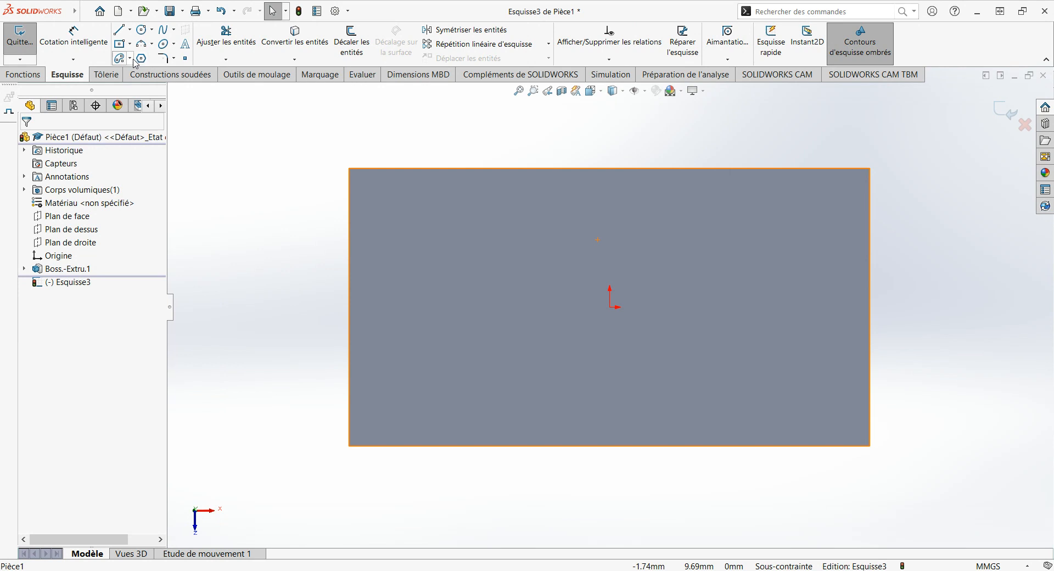
{"action": "left_click", "coordinate": [119, 58]}
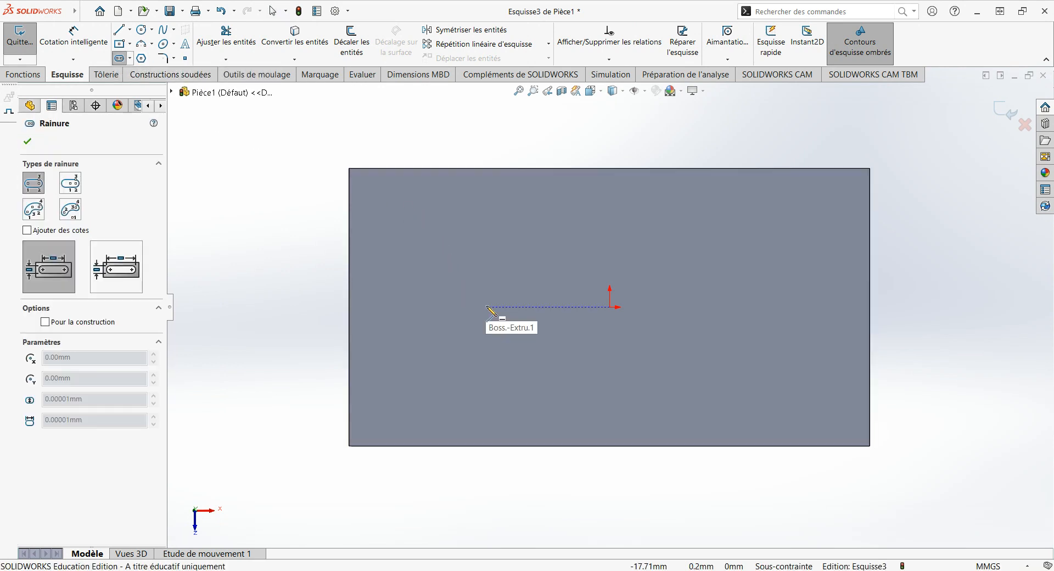
{"action": "left_click", "coordinate": [738, 307]}
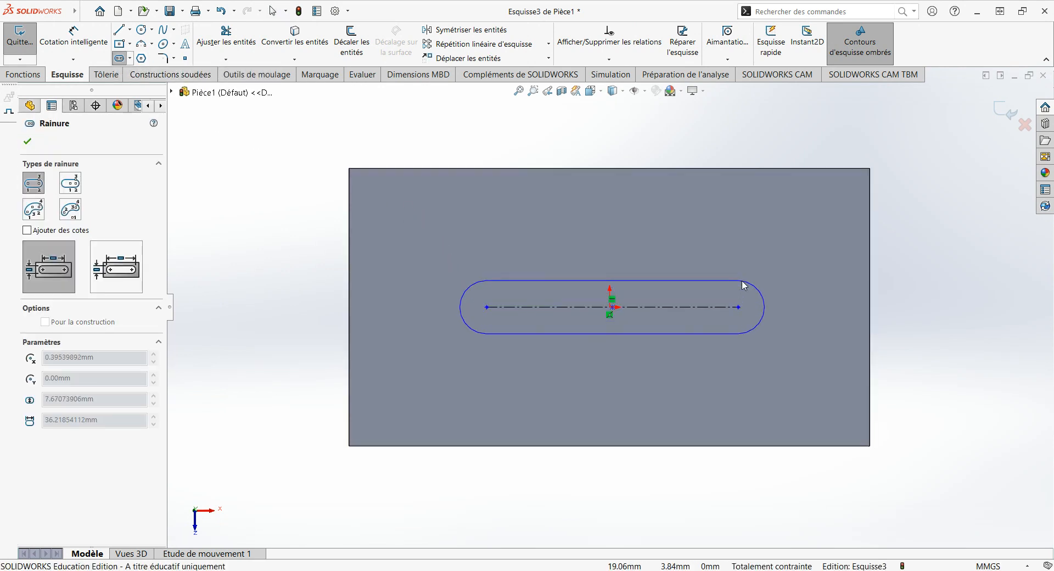
{"action": "left_click", "coordinate": [735, 288]}
{"action": "key", "text": "Escape"}
Dimension the slot 15 mm between its arc centres and 22 mm from the block's left edge to the left arc centre.
{"action": "left_click", "coordinate": [74, 42]}
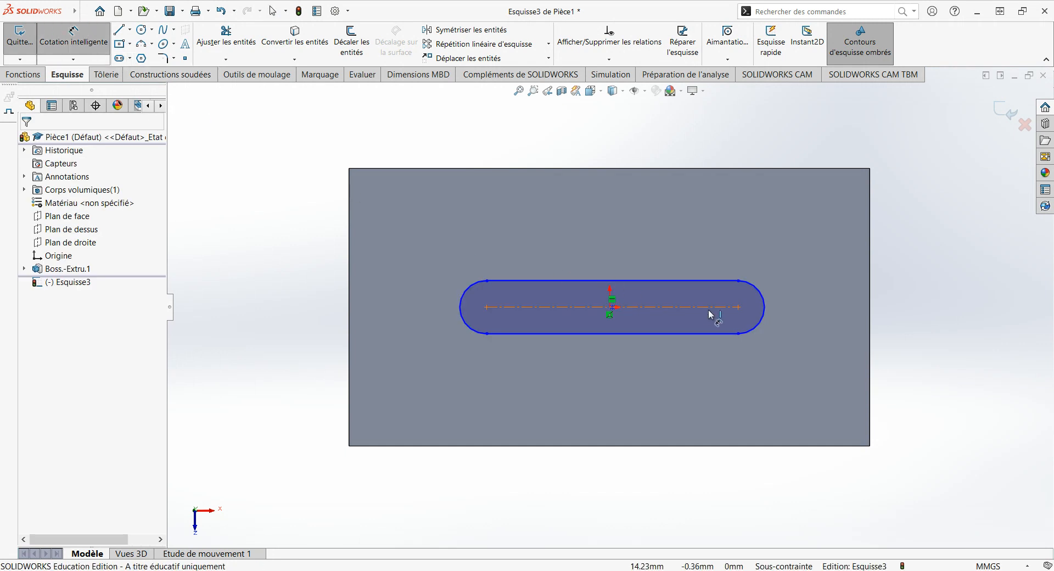
{"action": "left_click", "coordinate": [652, 292]}
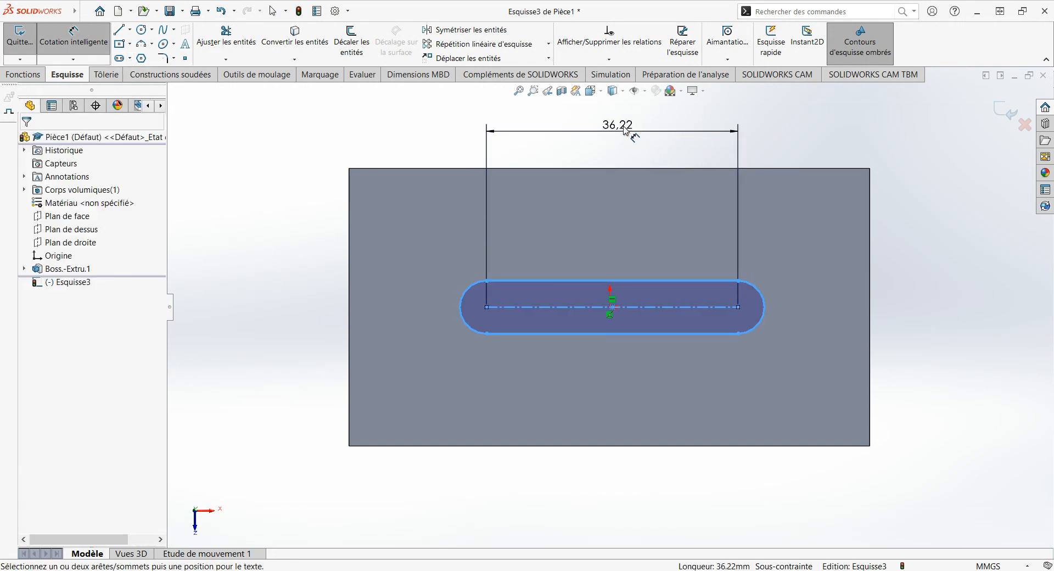
{"action": "left_click", "coordinate": [633, 132]}
{"action": "type", "text": "15"}
{"action": "key", "text": "Return"}
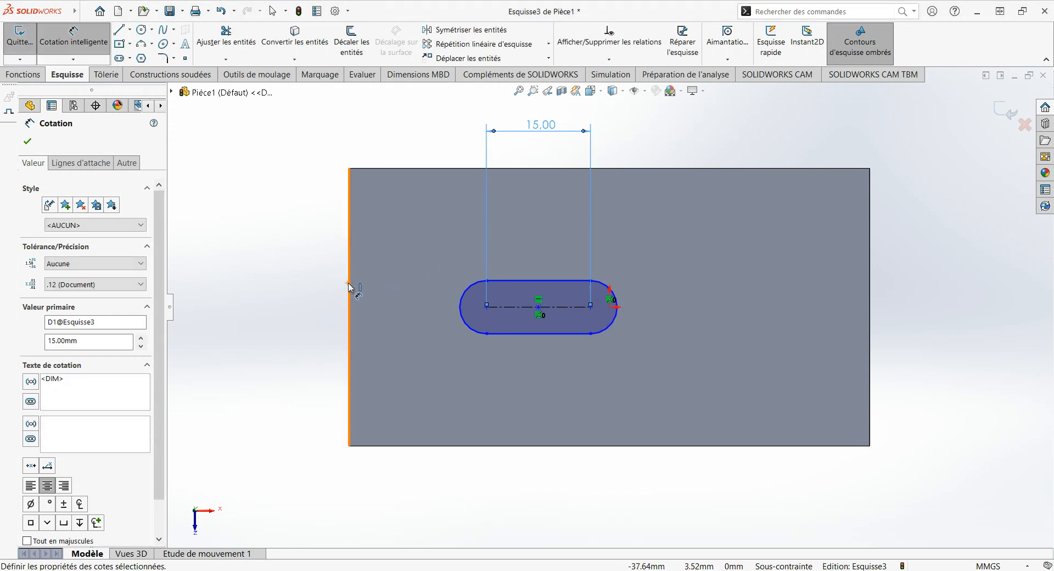
{"action": "left_click", "coordinate": [487, 309]}
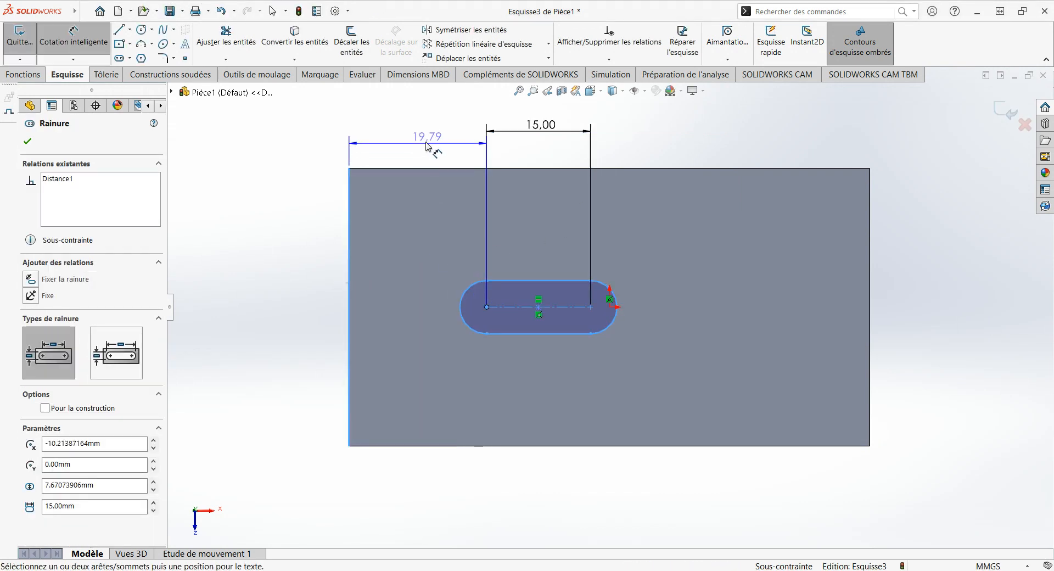
{"action": "left_click", "coordinate": [425, 142]}
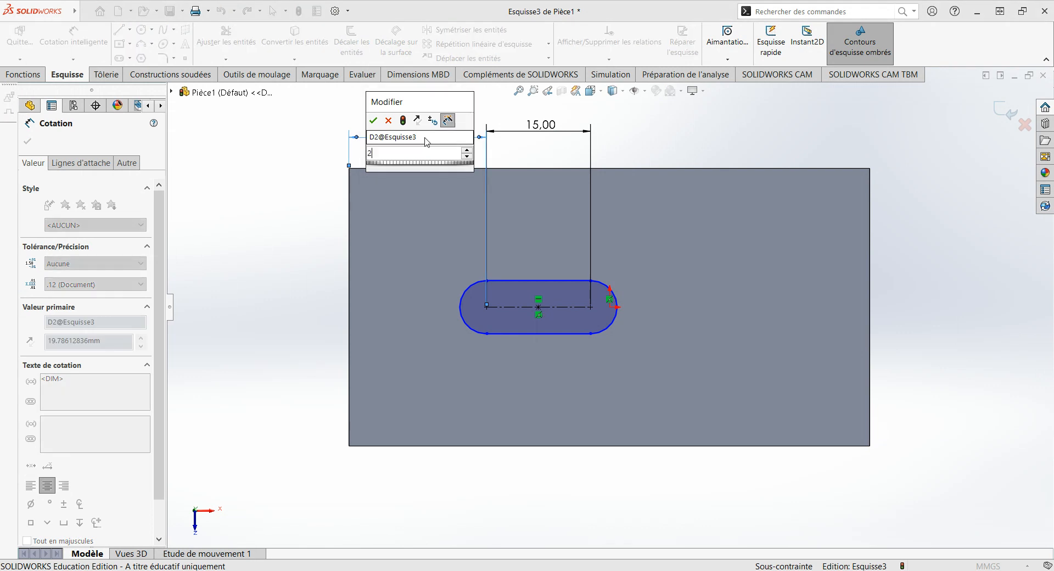
{"action": "key", "text": "Return"}
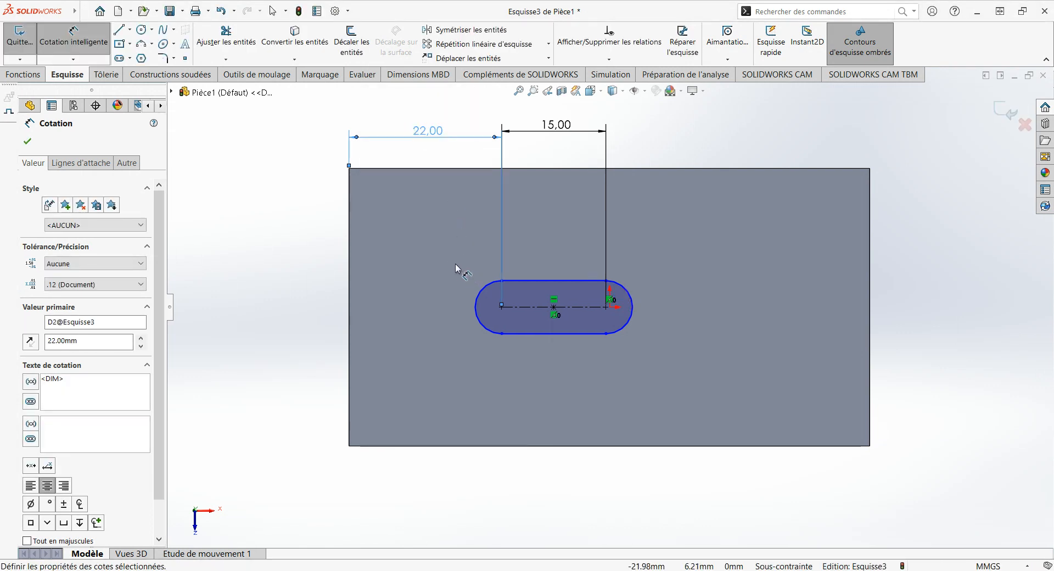
{"action": "key", "text": "Escape"}
Add a horizontal relation between the slot's right arc centre and the origin.
{"action": "left_click", "coordinate": [606, 308]}
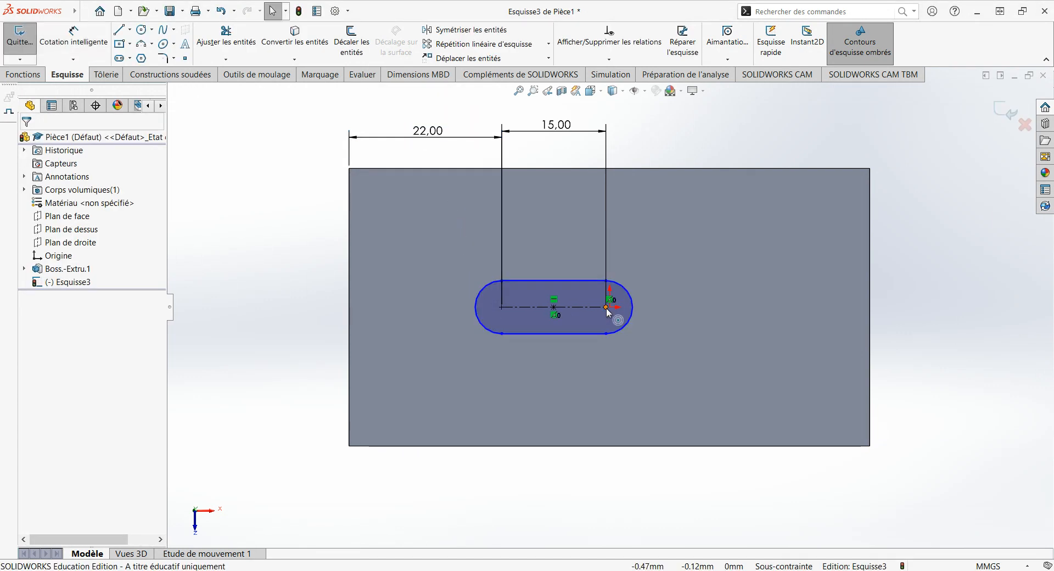
{"action": "left_click", "coordinate": [610, 307], "text": "ctrl"}
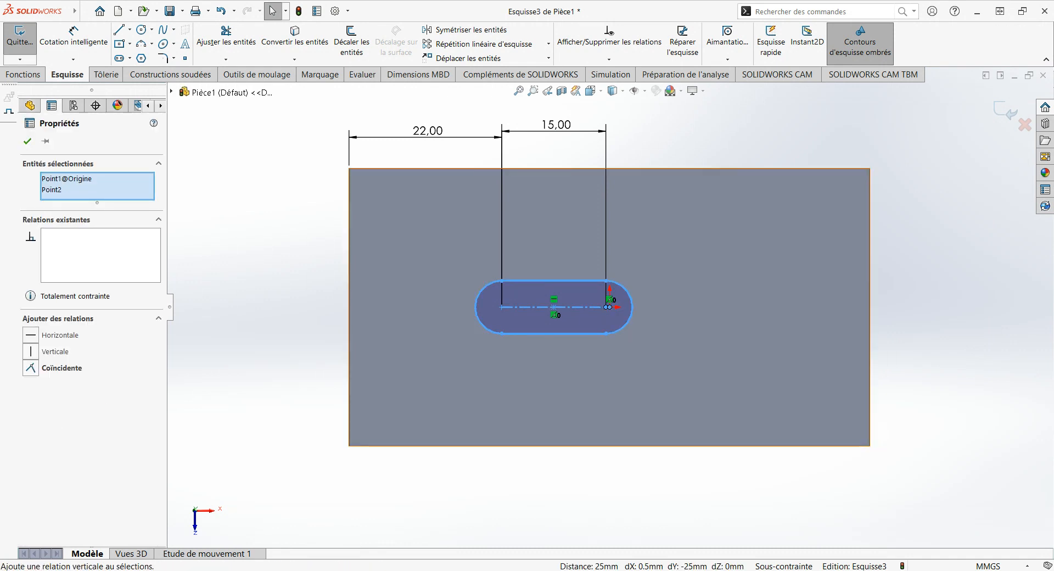
{"action": "left_click", "coordinate": [31, 335]}
{"action": "left_click", "coordinate": [926, 292]}
Dimension the slot's left end arc with a radius of 8 mm.
{"action": "left_click", "coordinate": [73, 37]}
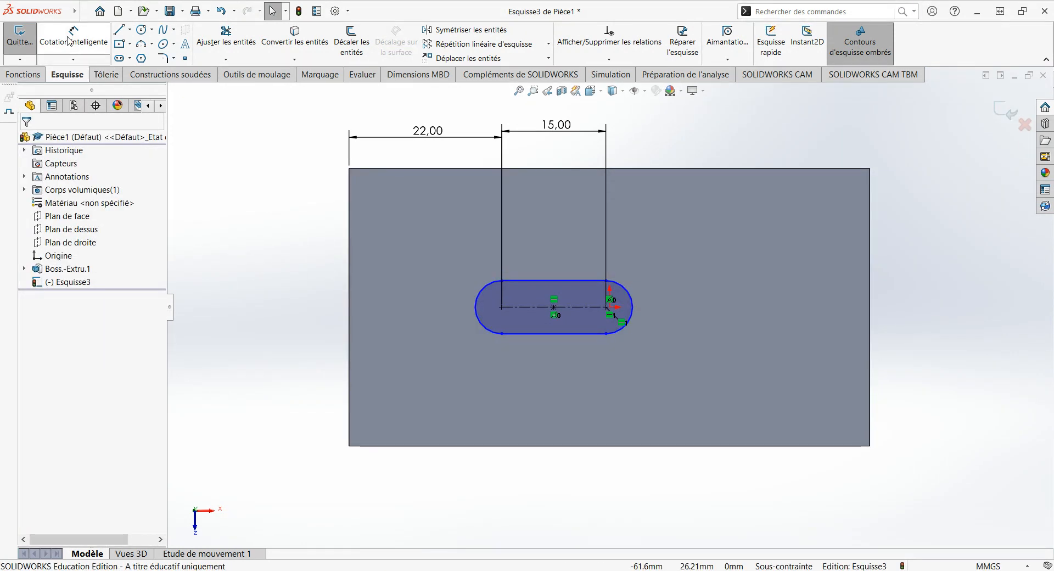
{"action": "left_click", "coordinate": [478, 301]}
{"action": "left_click", "coordinate": [289, 188]}
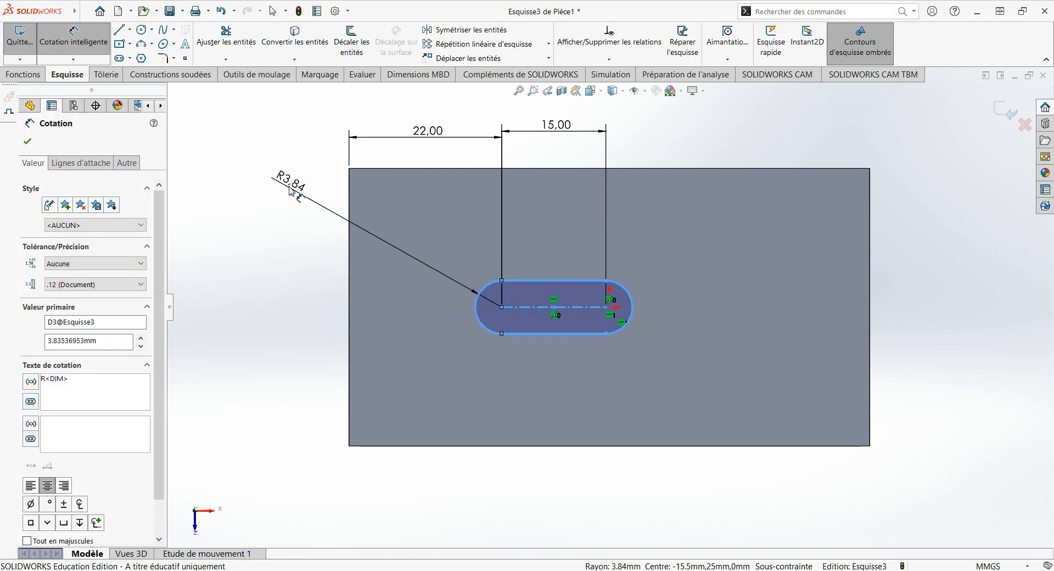
{"action": "type", "text": "8"}
{"action": "key", "text": "Return"}
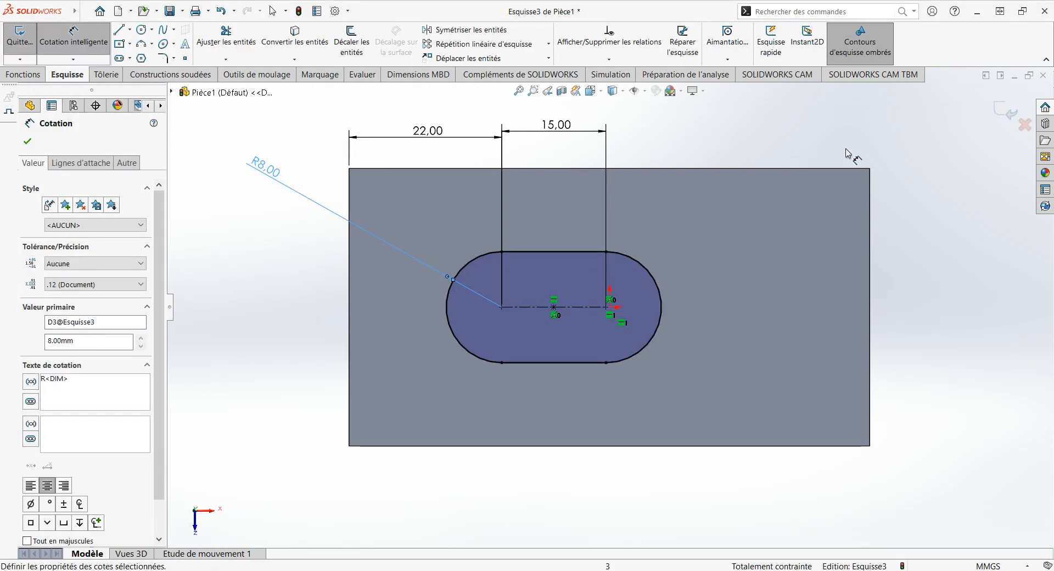
Close the slot sketch and cut it through the whole block with the A travers tout end condition.
{"action": "left_click", "coordinate": [1000, 114]}
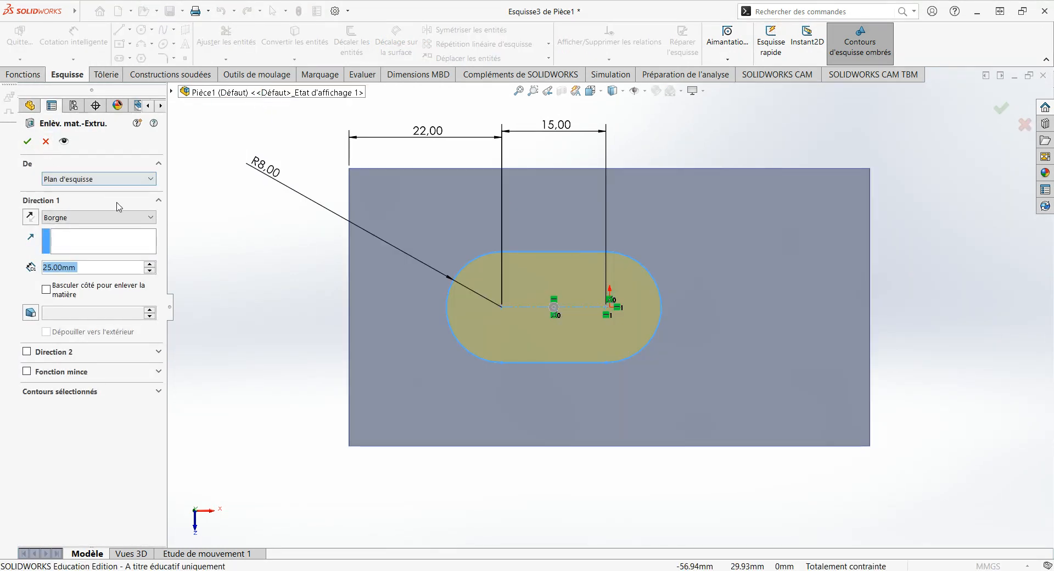
{"action": "left_click", "coordinate": [126, 221]}
{"action": "left_click", "coordinate": [105, 236]}
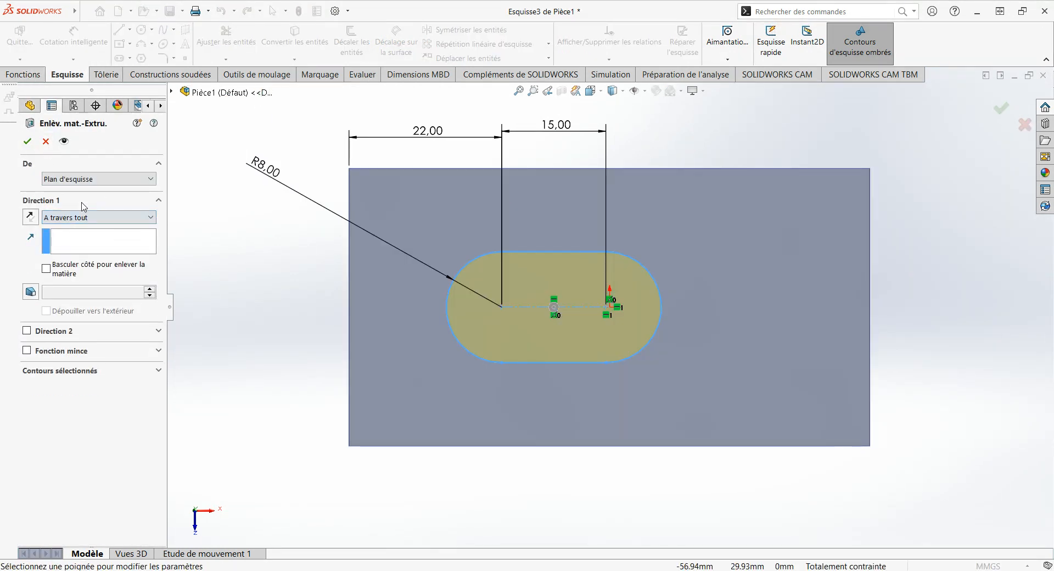
{"action": "left_click", "coordinate": [30, 145]}
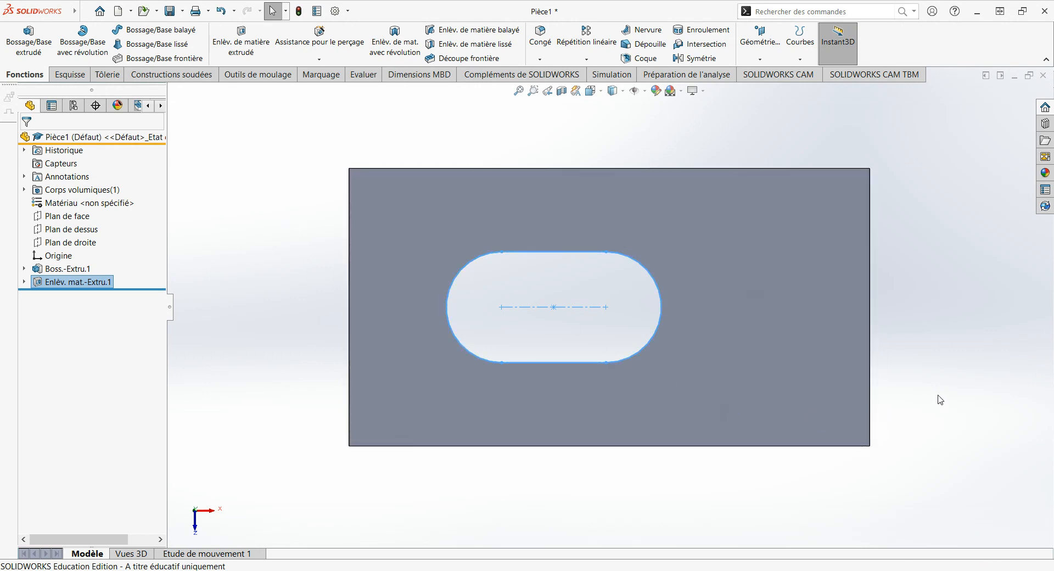
{"action": "left_click", "coordinate": [936, 400]}
Start an extruded cut on the end face nearer the slot and sketch a closed triangle in its upper-left corner, vertical side about 11 mm.
{"action": "middle_click_drag", "start_coordinate": [635, 419], "coordinate": [297, 226]}
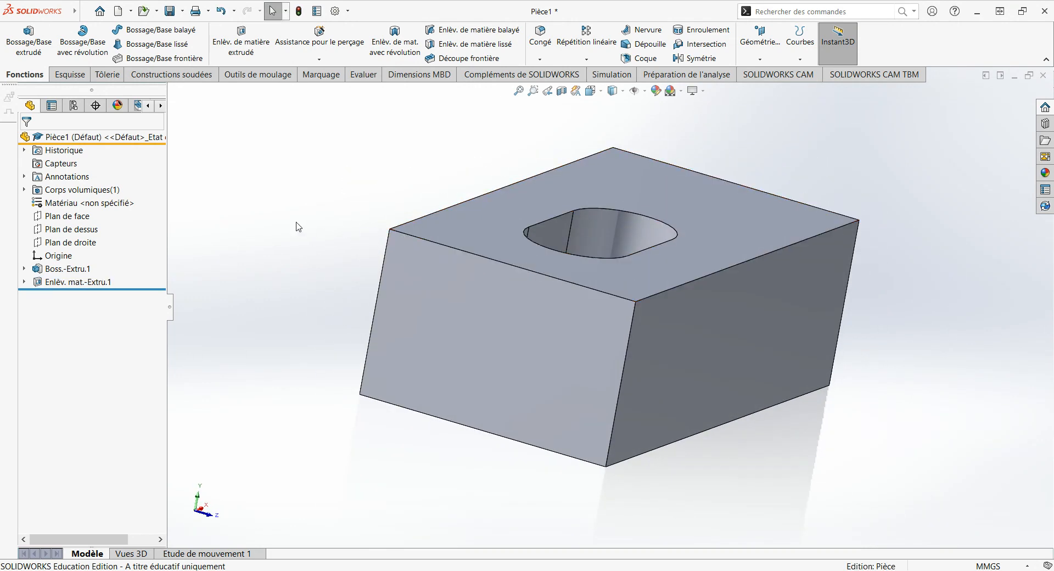
{"action": "left_click", "coordinate": [241, 41]}
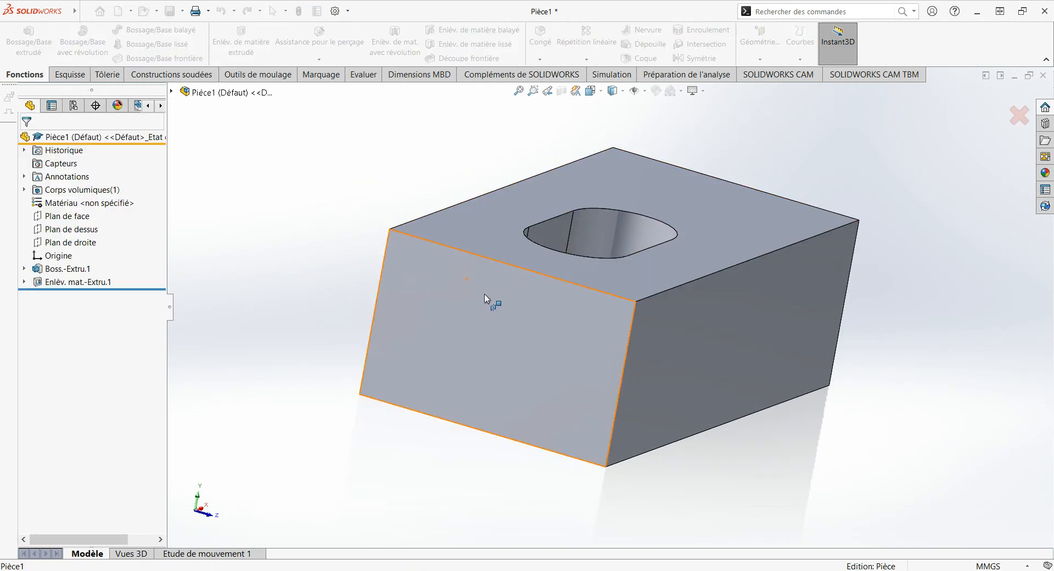
{"action": "left_click", "coordinate": [485, 302]}
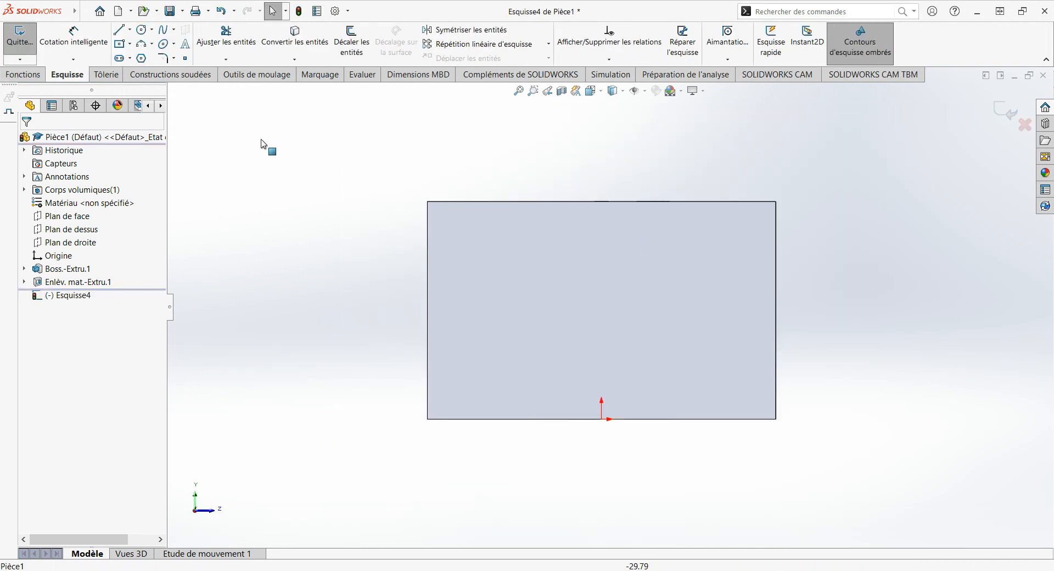
{"action": "left_click", "coordinate": [128, 31]}
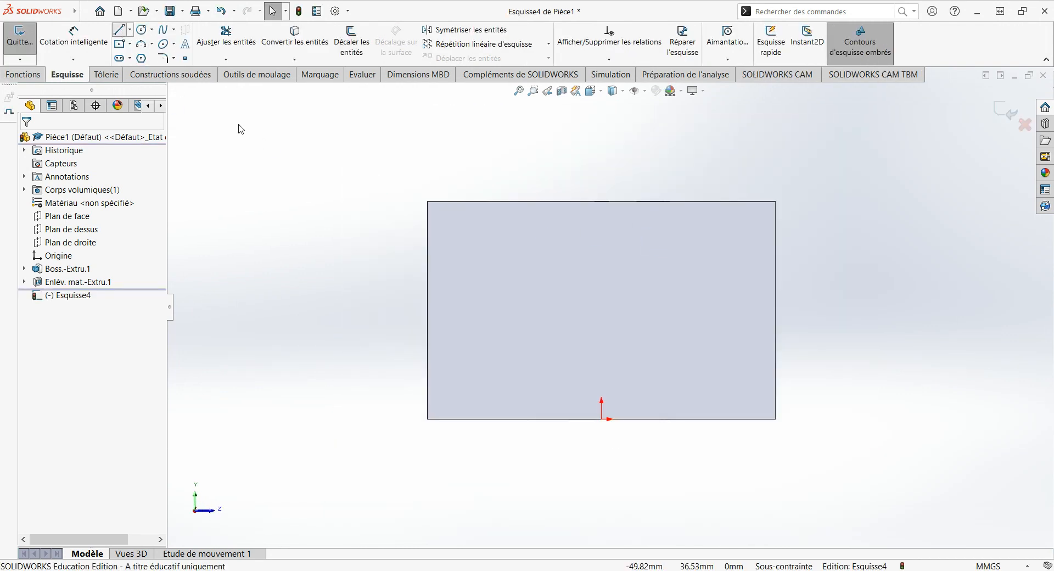
{"action": "left_click", "coordinate": [427, 202]}
{"action": "left_click", "coordinate": [525, 202]}
{"action": "left_click", "coordinate": [428, 299]}
{"action": "left_click", "coordinate": [428, 201]}
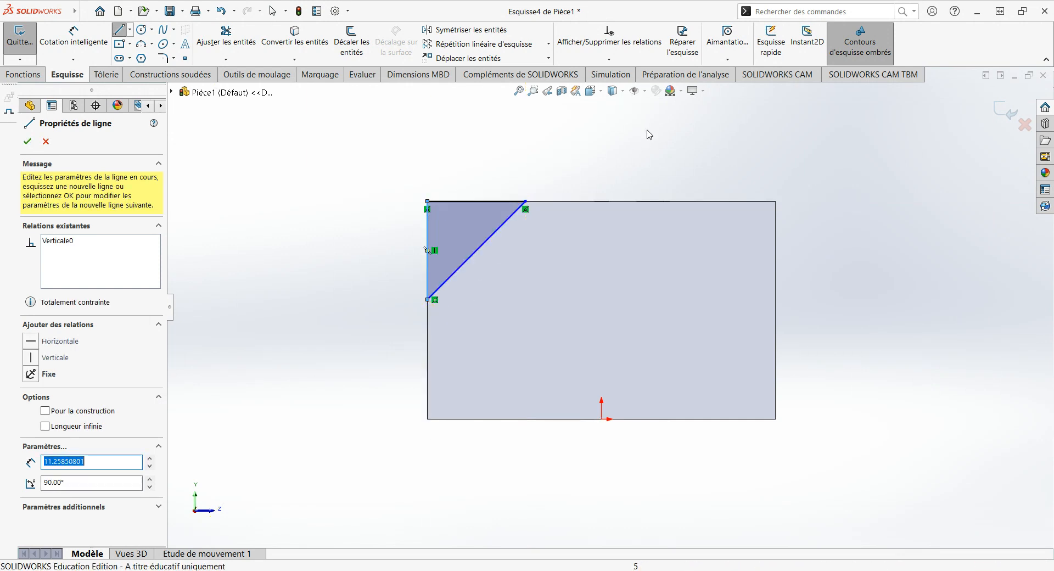
Sketch a second closed triangle in the upper-right corner of the end face, with a sloped side about 14 mm long.
{"action": "left_click", "coordinate": [681, 201]}
{"action": "left_click", "coordinate": [775, 201]}
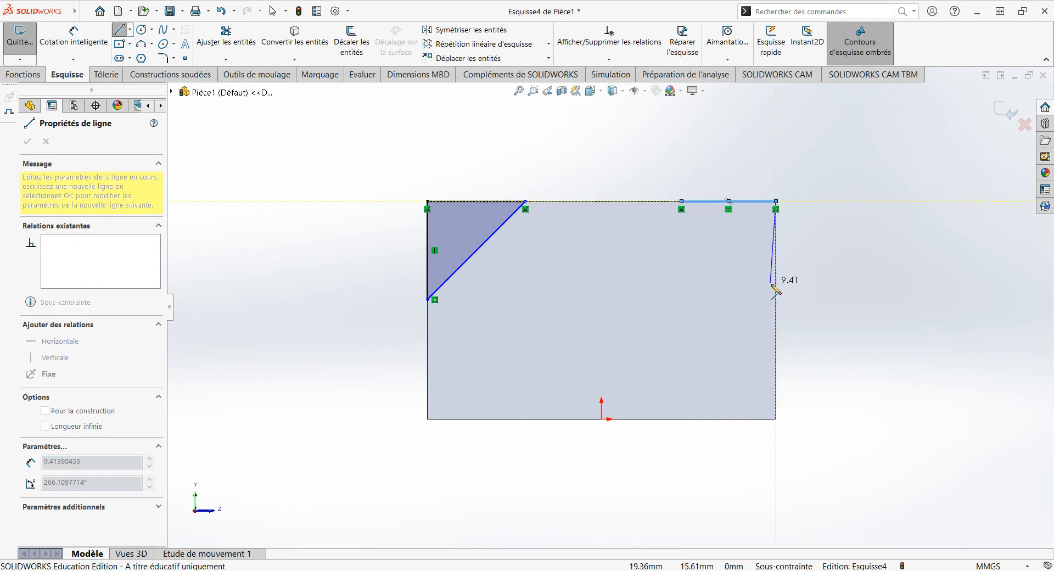
{"action": "left_click", "coordinate": [775, 284]}
{"action": "left_click", "coordinate": [681, 202]}
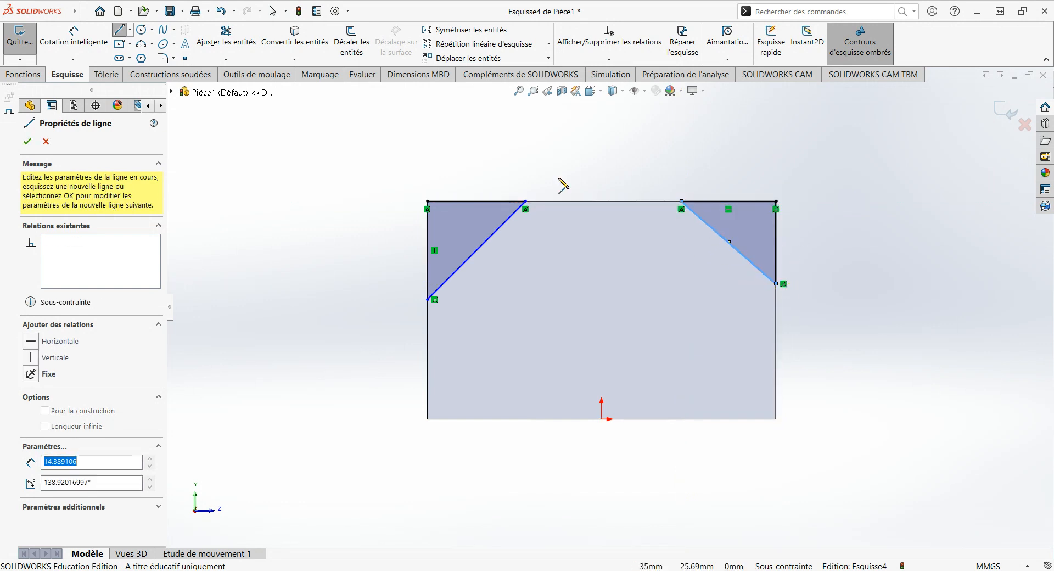
Dimension the triangle in the end face's upper-right corner with a 15 mm vertical side and a 10 mm horizontal side.
{"action": "key", "text": "Escape"}
{"action": "left_click", "coordinate": [73, 39]}
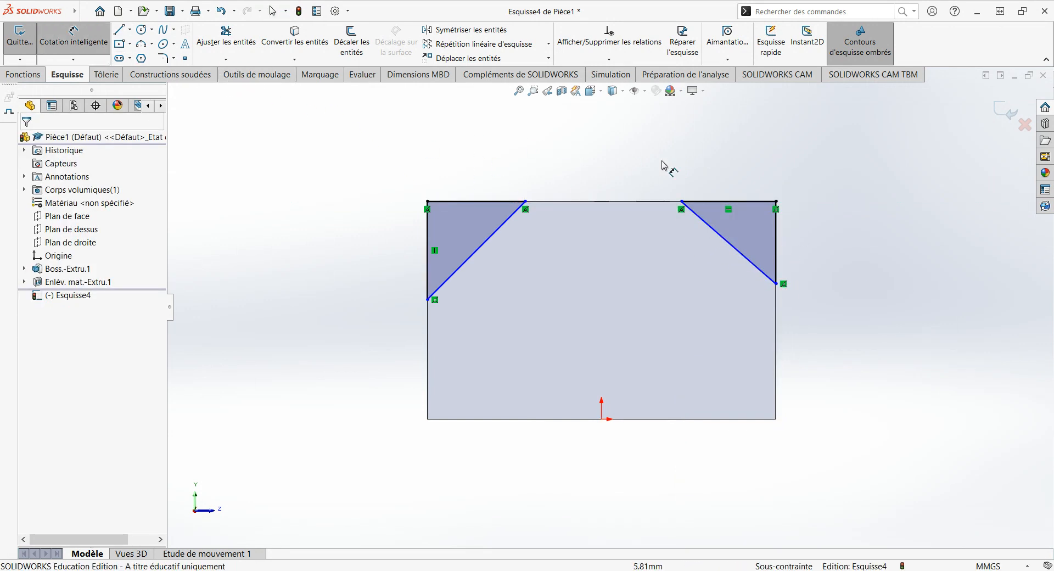
{"action": "left_click", "coordinate": [780, 237]}
{"action": "left_click", "coordinate": [852, 237]}
{"action": "type", "text": "15"}
{"action": "key", "text": "Return"}
{"action": "left_click", "coordinate": [756, 203]}
{"action": "left_click", "coordinate": [775, 137]}
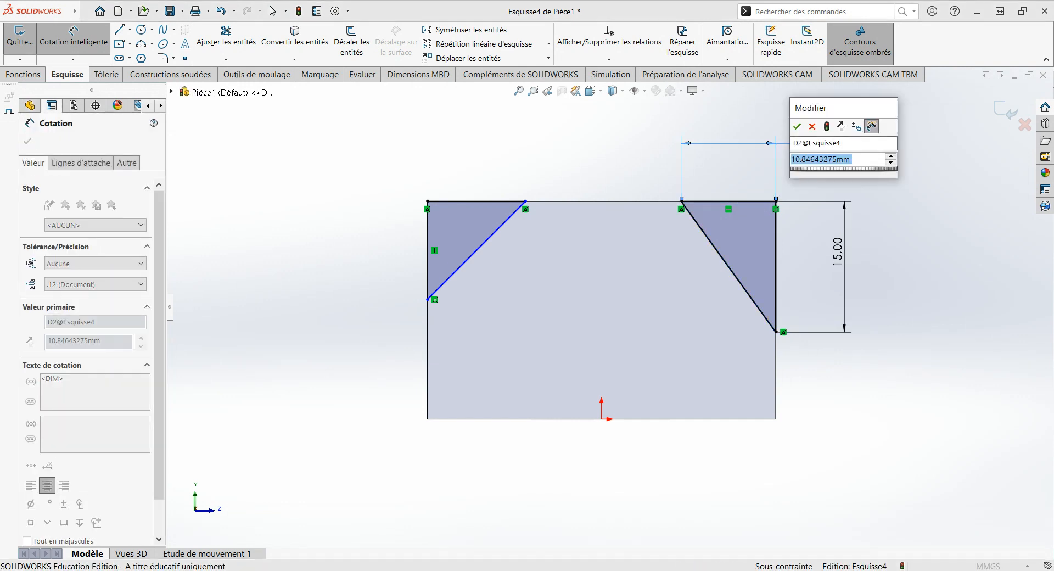
{"action": "type", "text": "10"}
{"action": "key", "text": "Return"}
Dimension the upper-left triangle with a 10 mm horizontal side and a 5 mm vertical side.
{"action": "left_click", "coordinate": [514, 201]}
{"action": "left_click", "coordinate": [571, 147]}
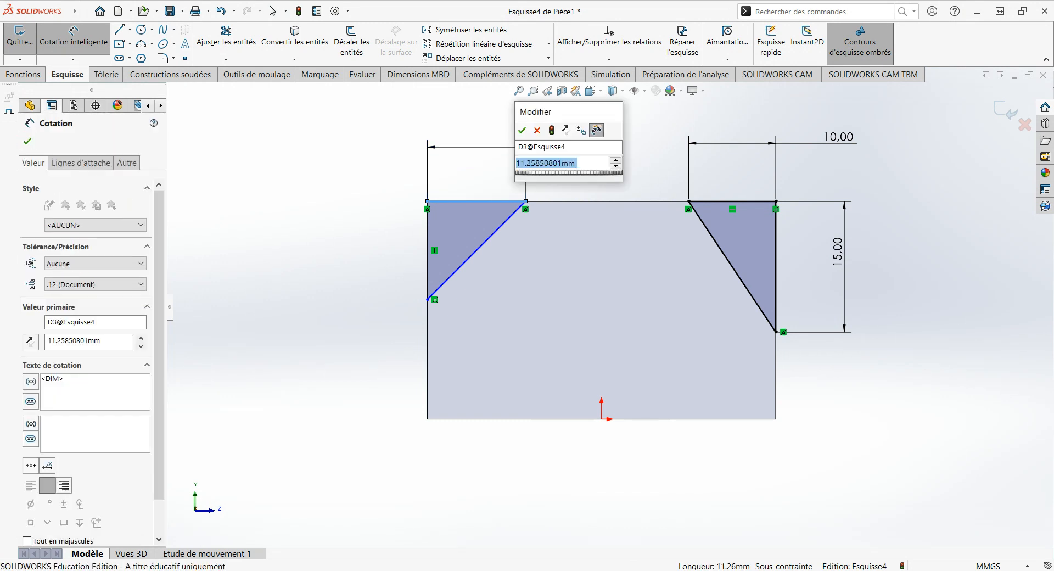
{"action": "type", "text": "10"}
{"action": "key", "text": "Return"}
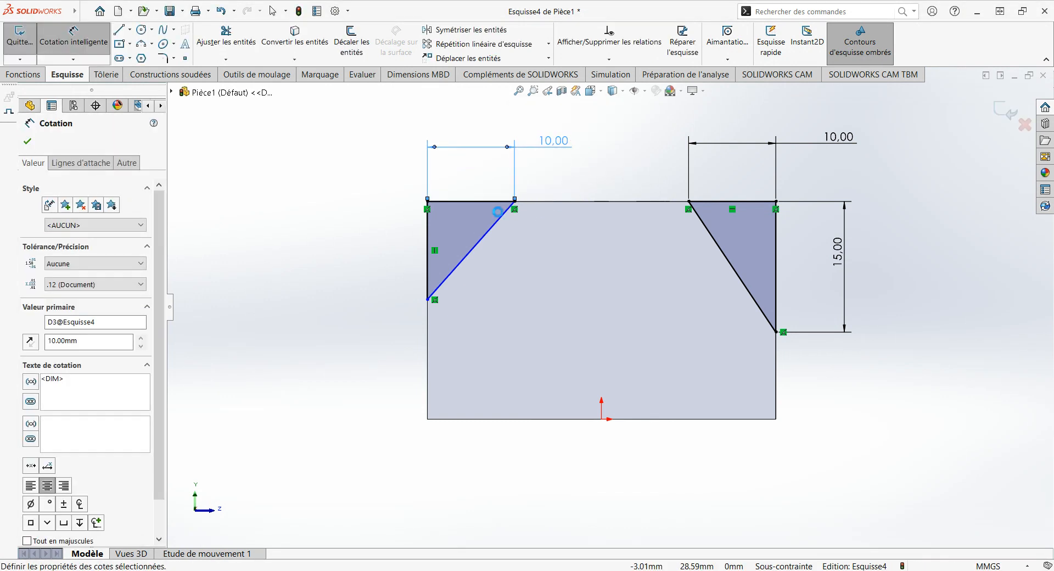
{"action": "left_click", "coordinate": [430, 232]}
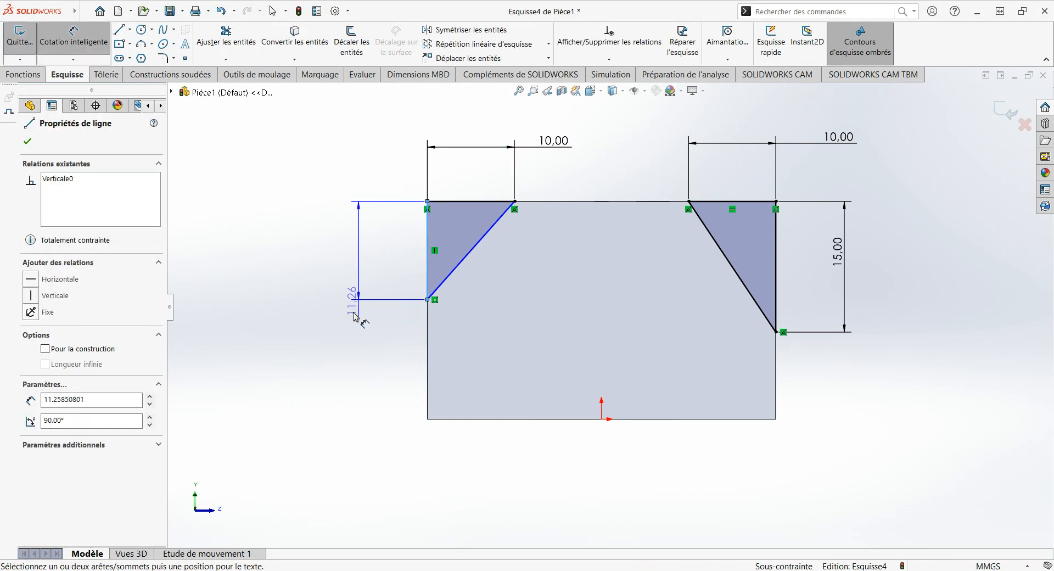
{"action": "left_click", "coordinate": [358, 332]}
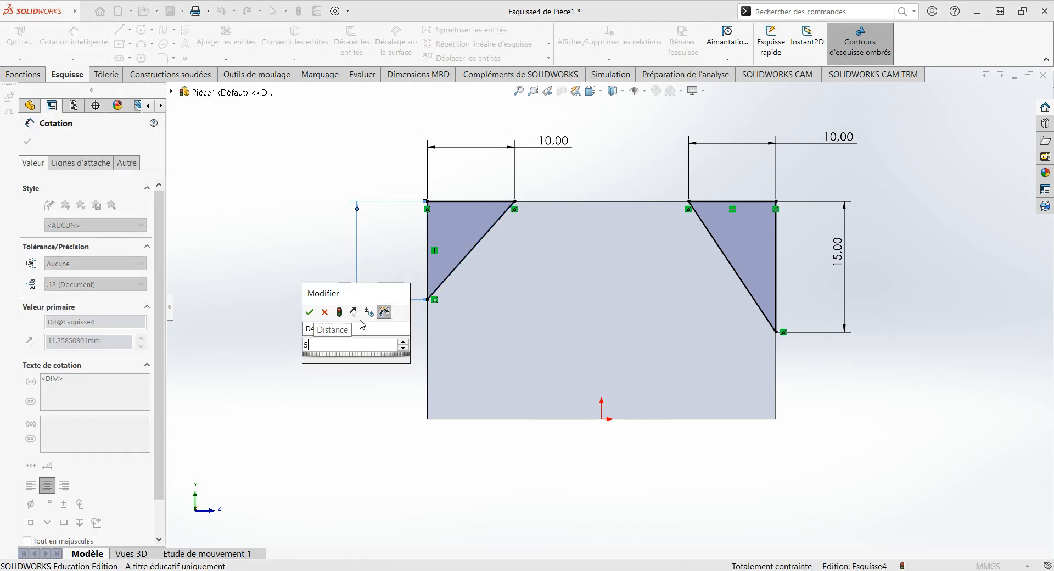
{"action": "type", "text": "5"}
{"action": "key", "text": "Return"}
Close the triangle sketch and cut both corners 10 mm deep with the Borgne end condition, then show the part in isometric view.
{"action": "left_click", "coordinate": [1005, 112]}
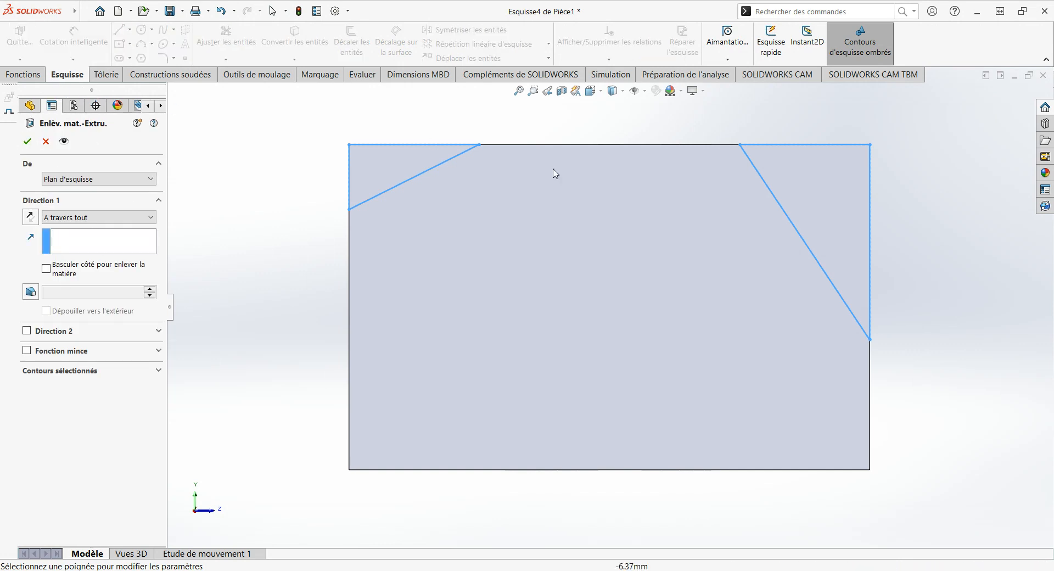
{"action": "scroll", "coordinate": [130, 219], "scroll_direction": "up", "scroll_amount": 1}
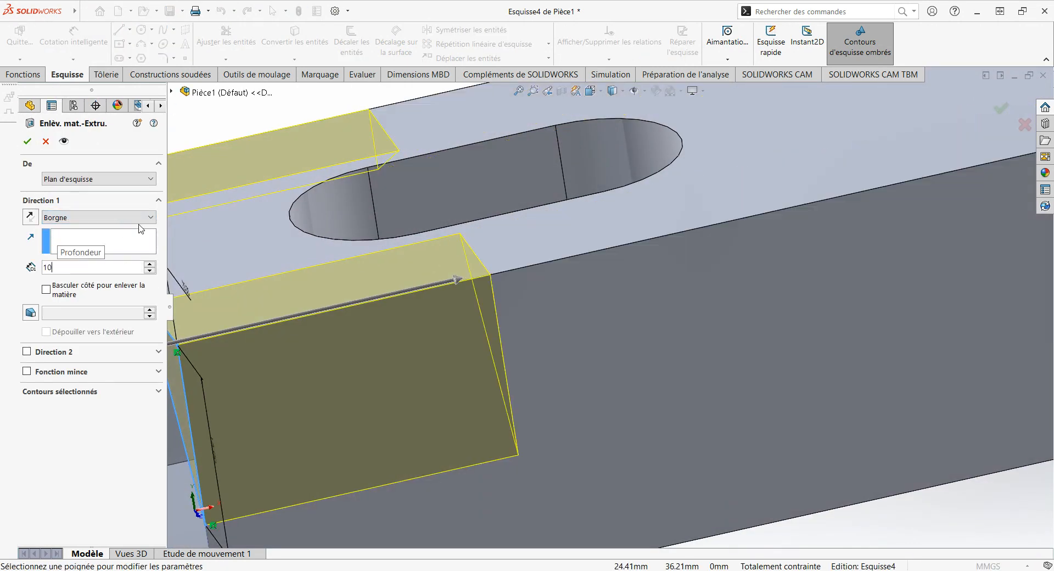
{"action": "key", "text": "Return"}
{"action": "key", "text": "Return"}
{"action": "scroll", "coordinate": [467, 269], "scroll_direction": "up", "scroll_amount": 5}
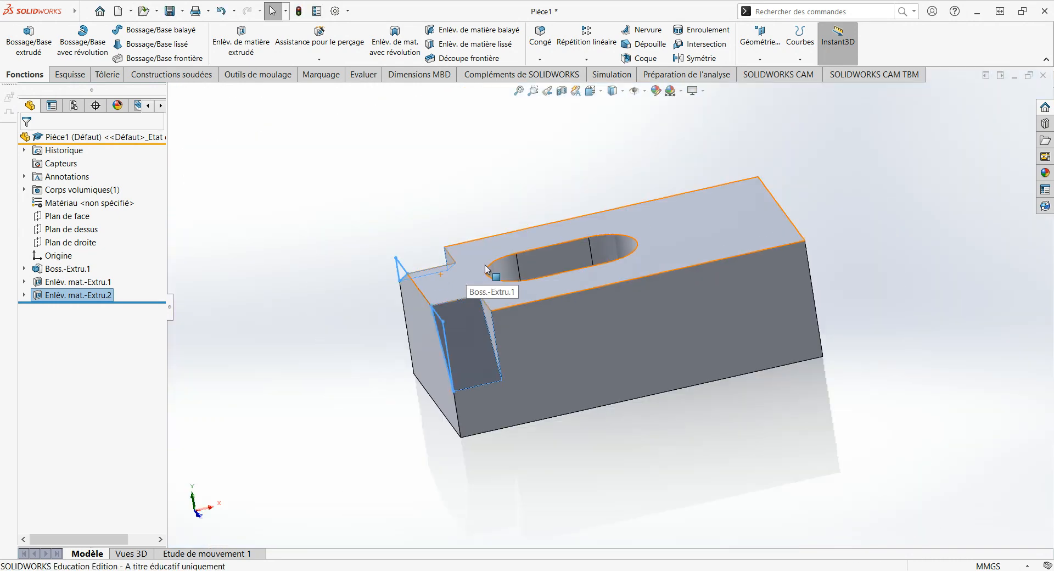
{"action": "key", "text": "ctrl+7"}
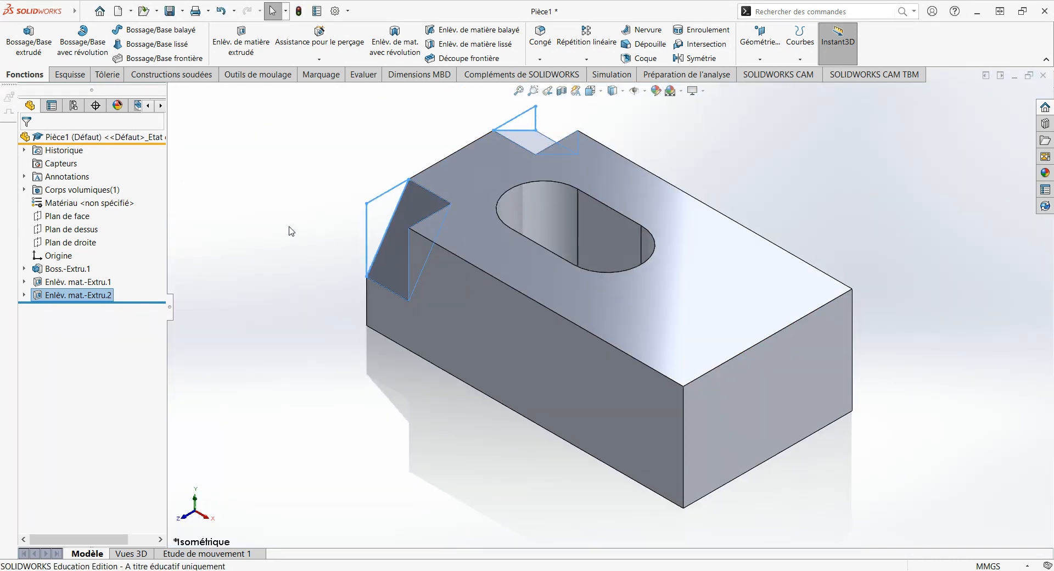
{"action": "left_click", "coordinate": [262, 236]}
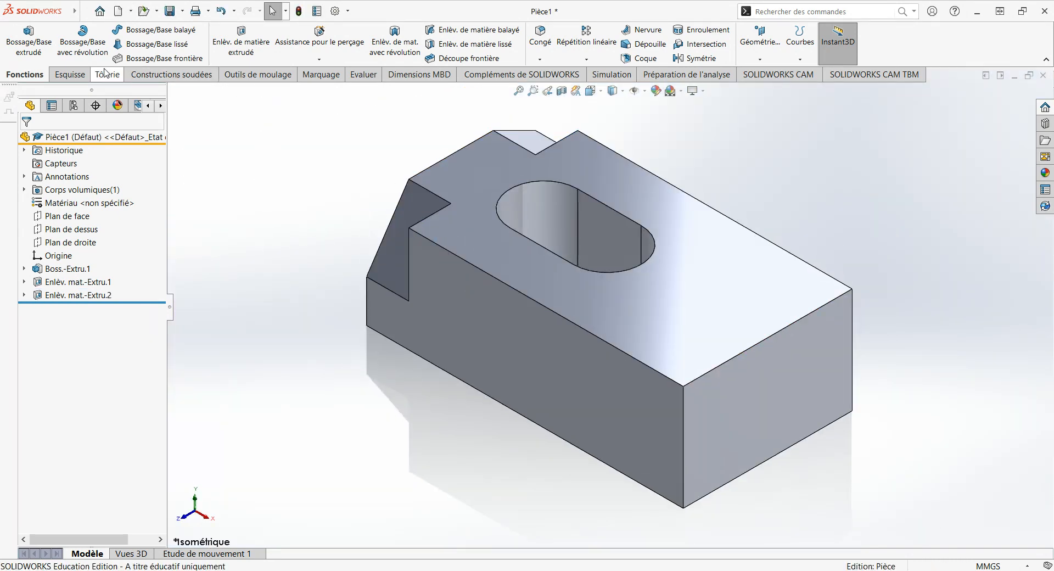
Start a sketch on the block's long front side face and place a point on its upper edge, about 47 mm from the left end.
{"action": "left_click", "coordinate": [69, 75]}
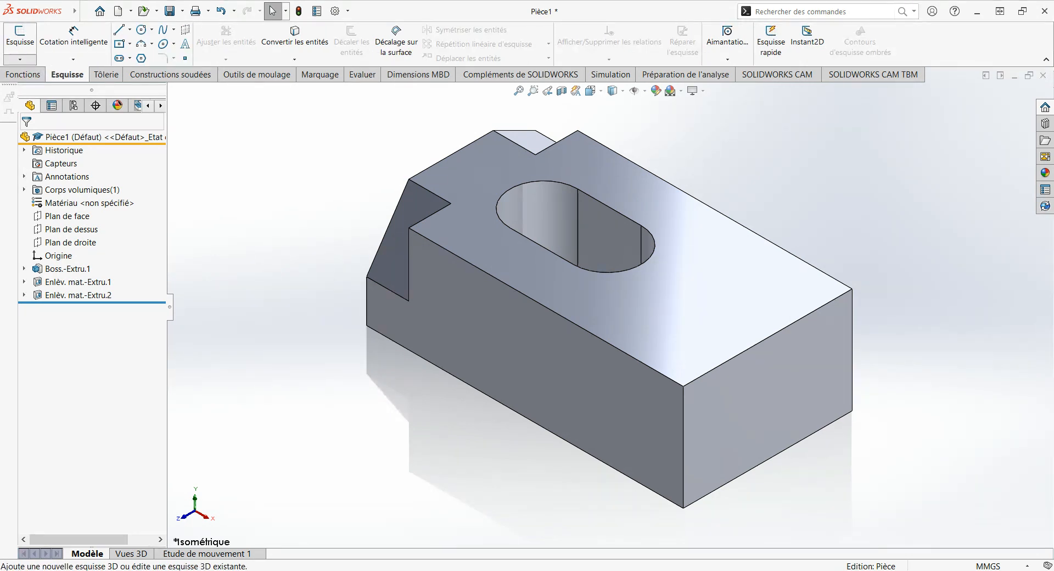
{"action": "left_click", "coordinate": [20, 38]}
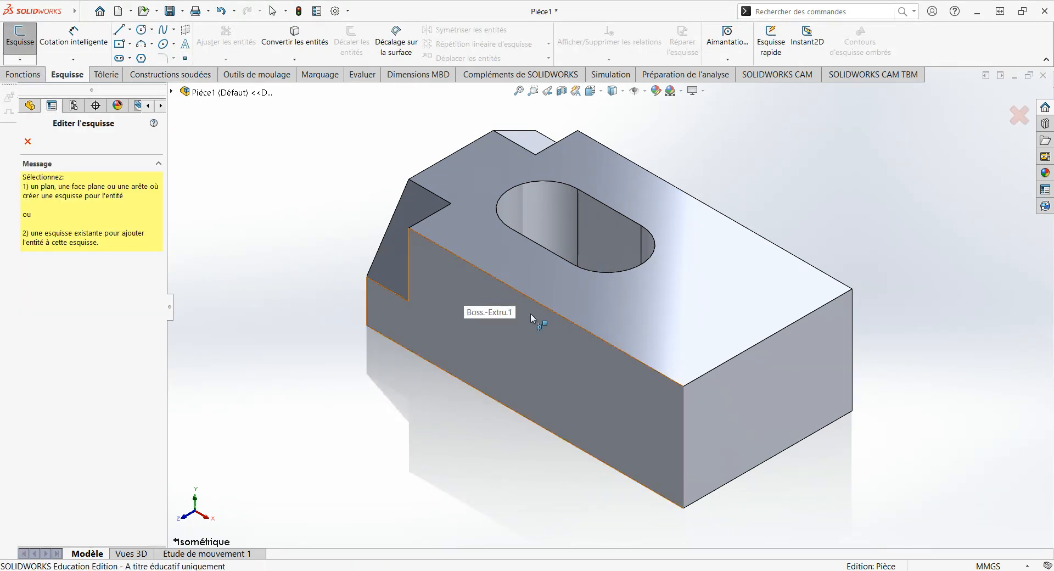
{"action": "left_click", "coordinate": [546, 353]}
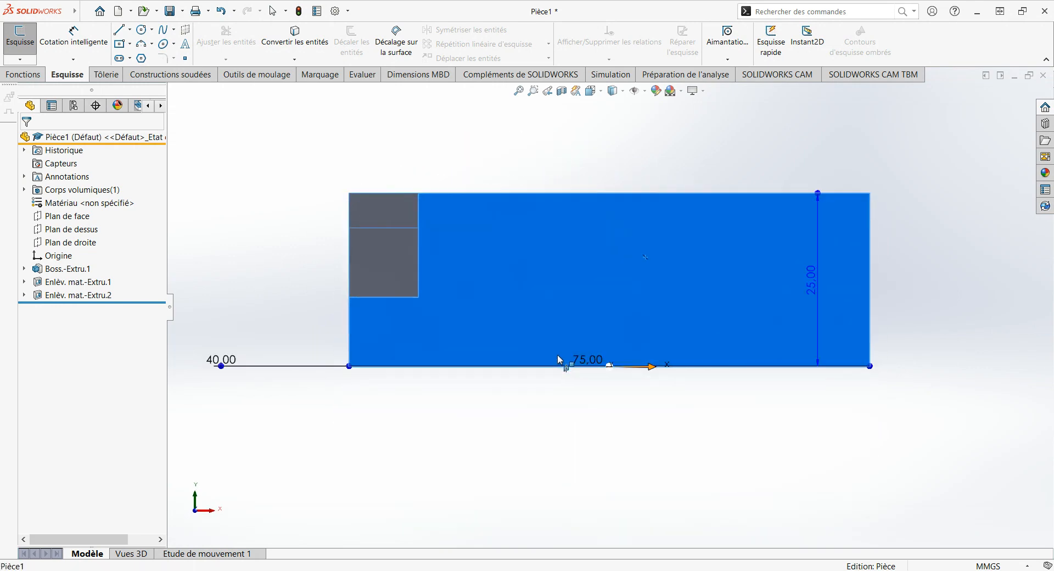
{"action": "middle_click_drag", "start_coordinate": [696, 301], "coordinate": [634, 360]}
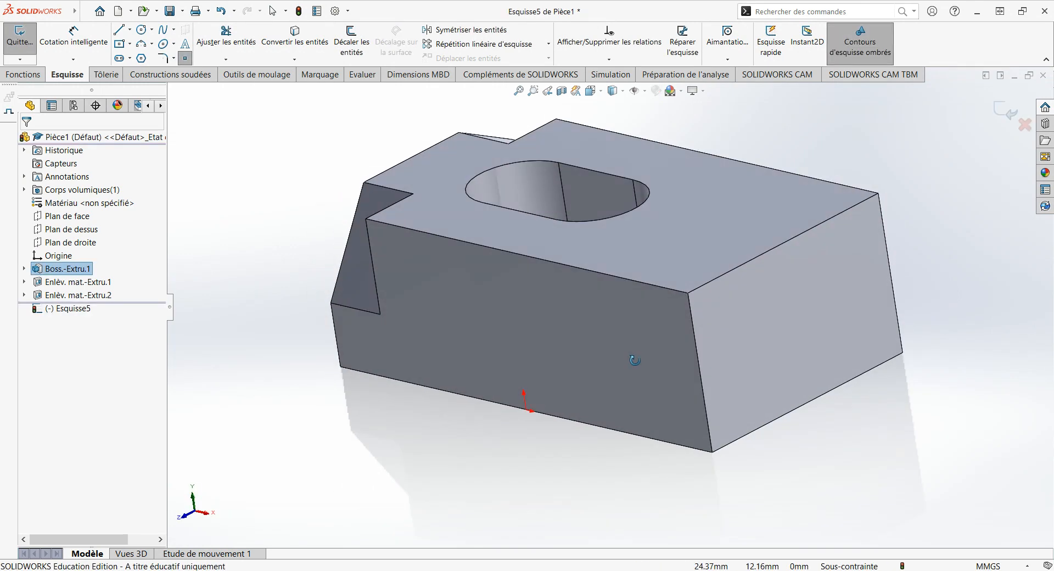
{"action": "left_click", "coordinate": [550, 262]}
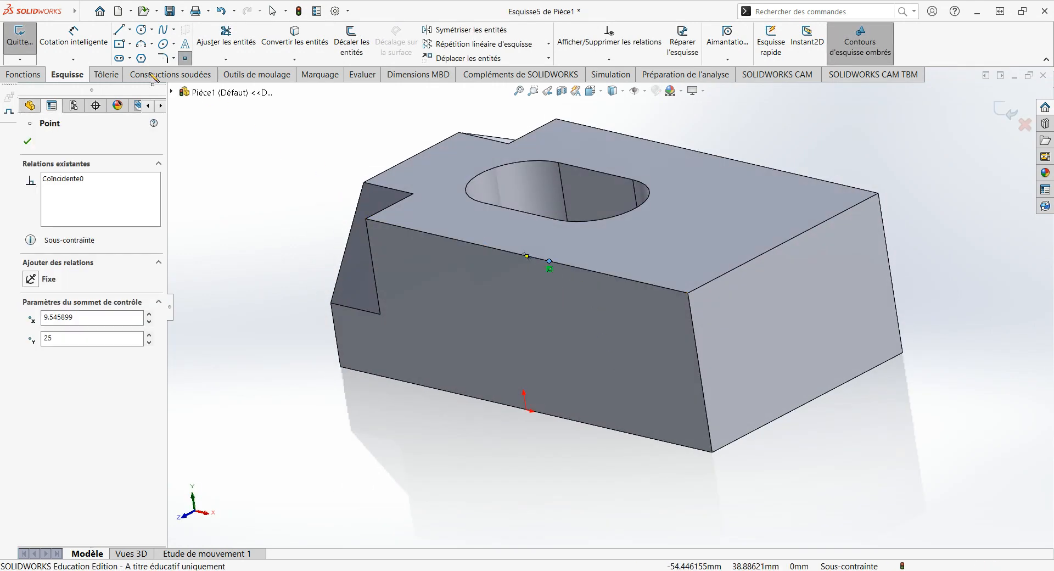
Dimension the upper-edge point at 40 mm from the side face's left vertical edge.
{"action": "left_click", "coordinate": [74, 38]}
{"action": "left_click", "coordinate": [549, 261]}
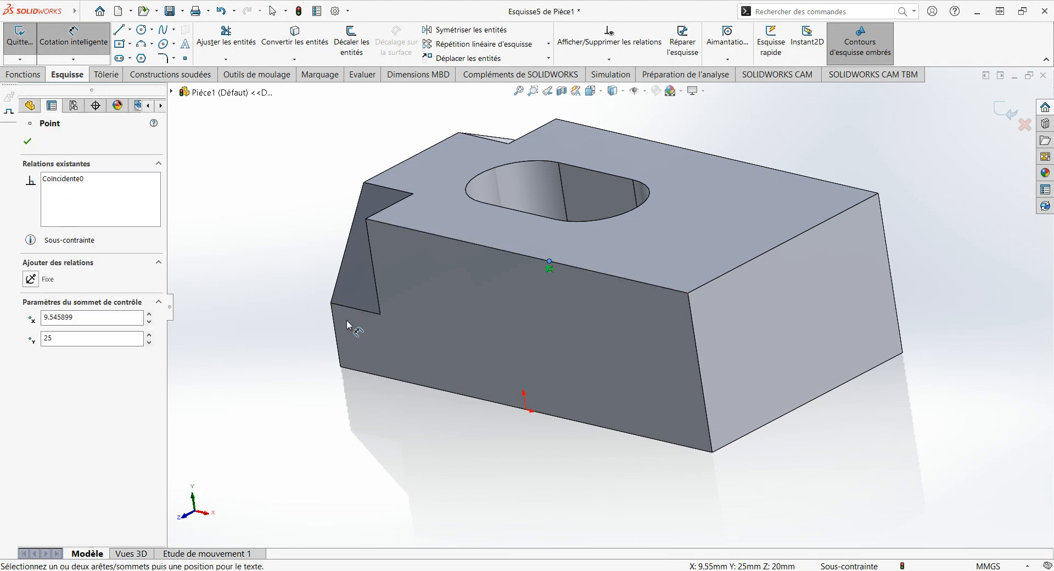
{"action": "left_click", "coordinate": [336, 331]}
{"action": "left_click", "coordinate": [379, 136]}
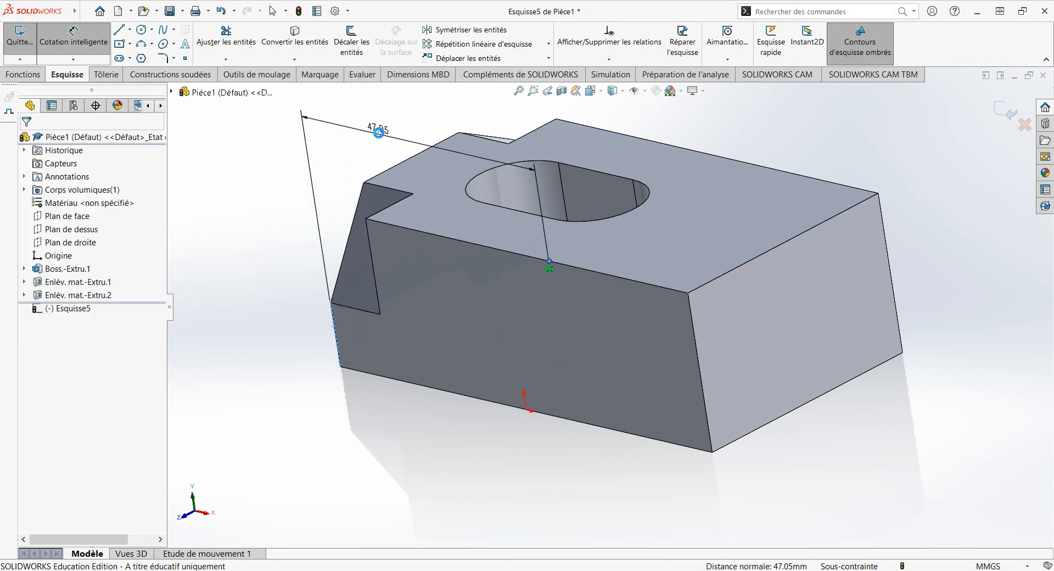
{"action": "type", "text": "40"}
{"action": "key", "text": "Return"}
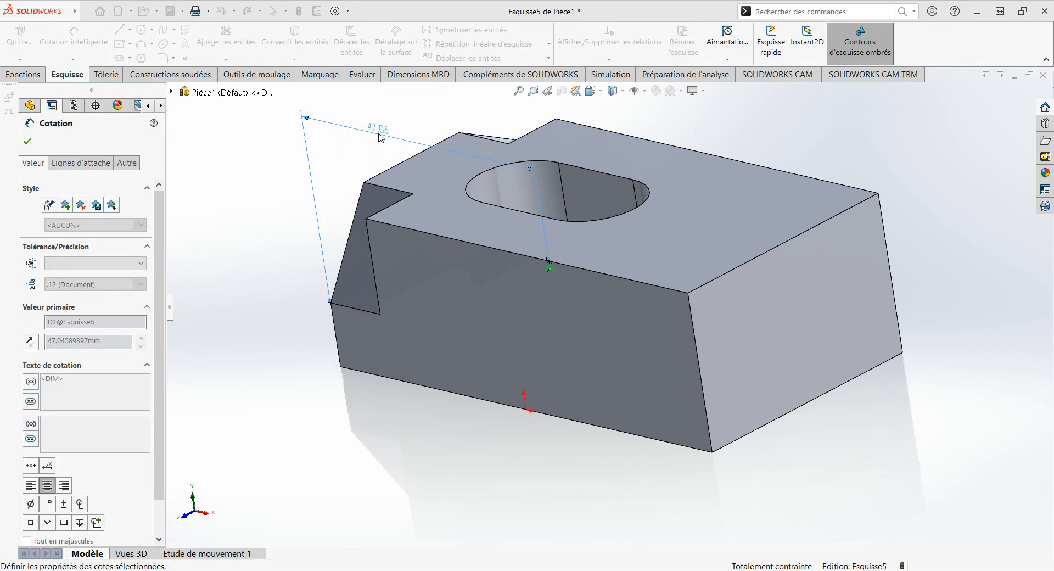
{"action": "key", "text": "Escape"}
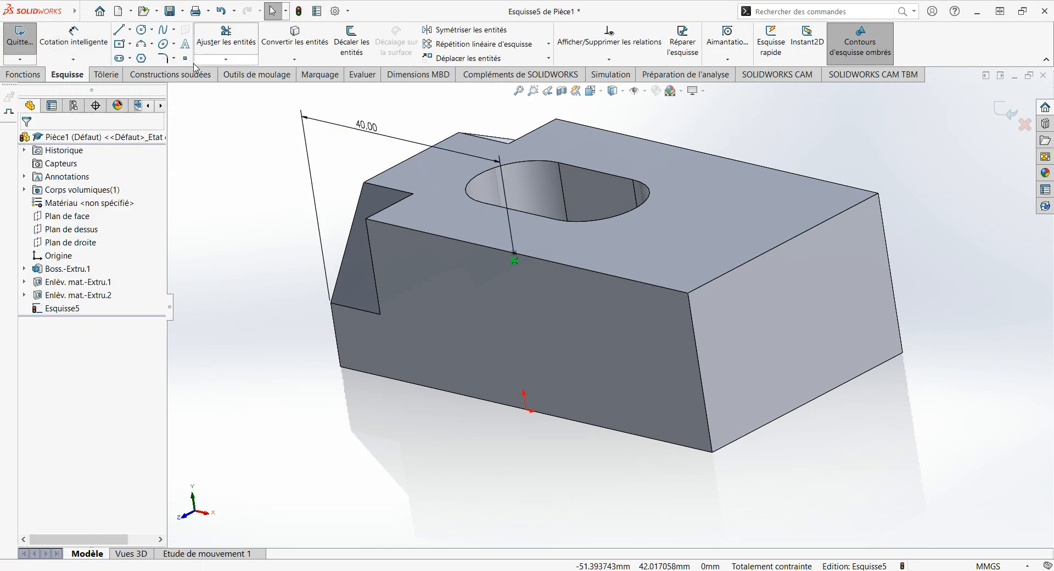
Add a second point on the side face's lower edge, dimension it 65 mm from the left vertical edge, and exit the sketch.
{"action": "left_click", "coordinate": [185, 58]}
{"action": "left_click", "coordinate": [640, 435]}
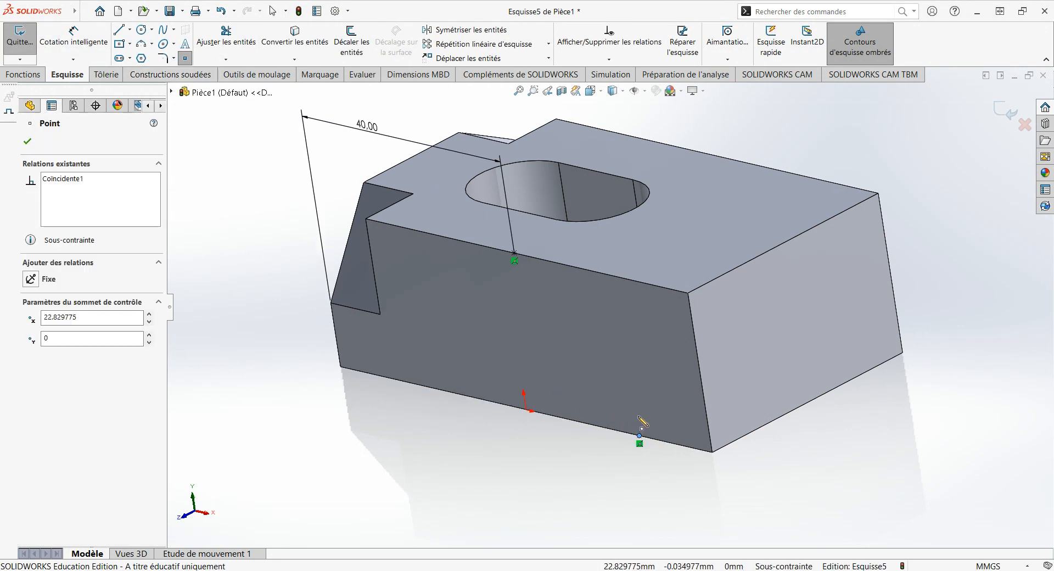
{"action": "key", "text": "Escape"}
{"action": "left_click", "coordinate": [59, 32]}
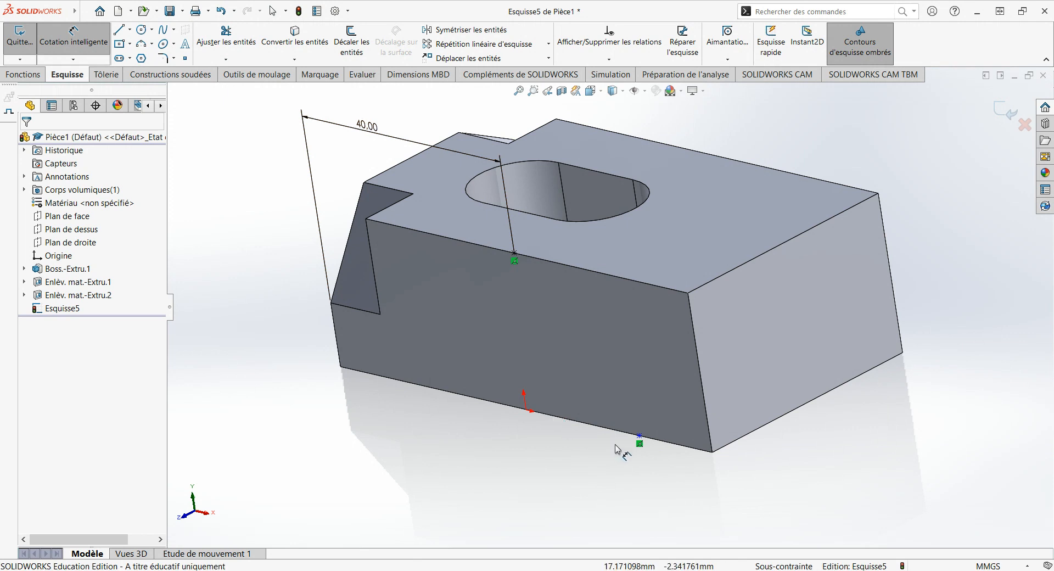
{"action": "left_click", "coordinate": [639, 436]}
{"action": "left_click", "coordinate": [339, 354]}
{"action": "left_click", "coordinate": [422, 459]}
{"action": "type", "text": "65"}
{"action": "key", "text": "Return"}
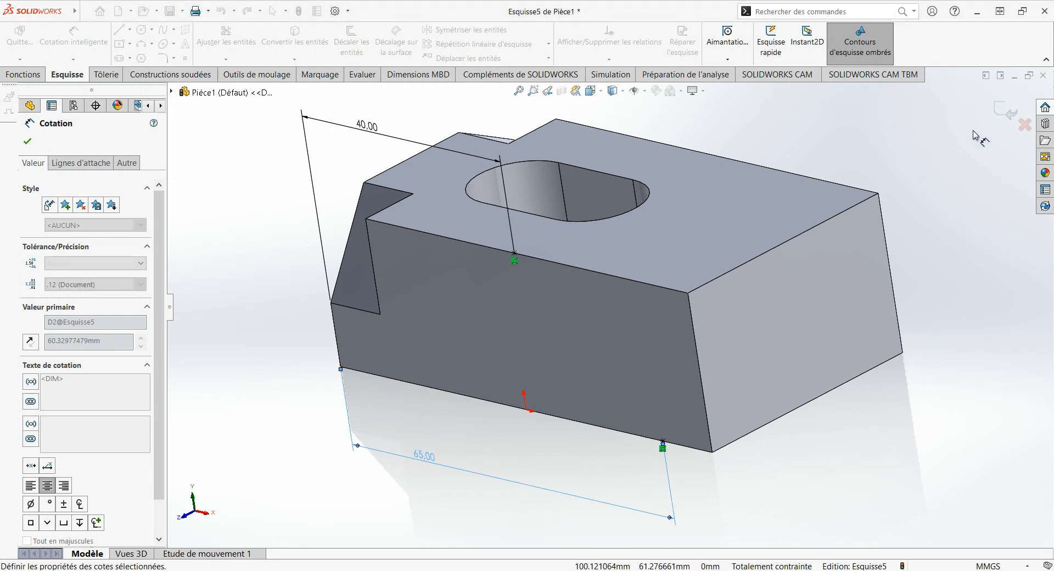
{"action": "left_click", "coordinate": [1007, 111]}
{"action": "mouse_move", "coordinate": [829, 318]}
{"action": "middle_mouse_down"}
{"action": "mouse_move", "coordinate": [778, 294]}
{"action": "mouse_move", "coordinate": [816, 327]}
{"action": "middle_mouse_up"}
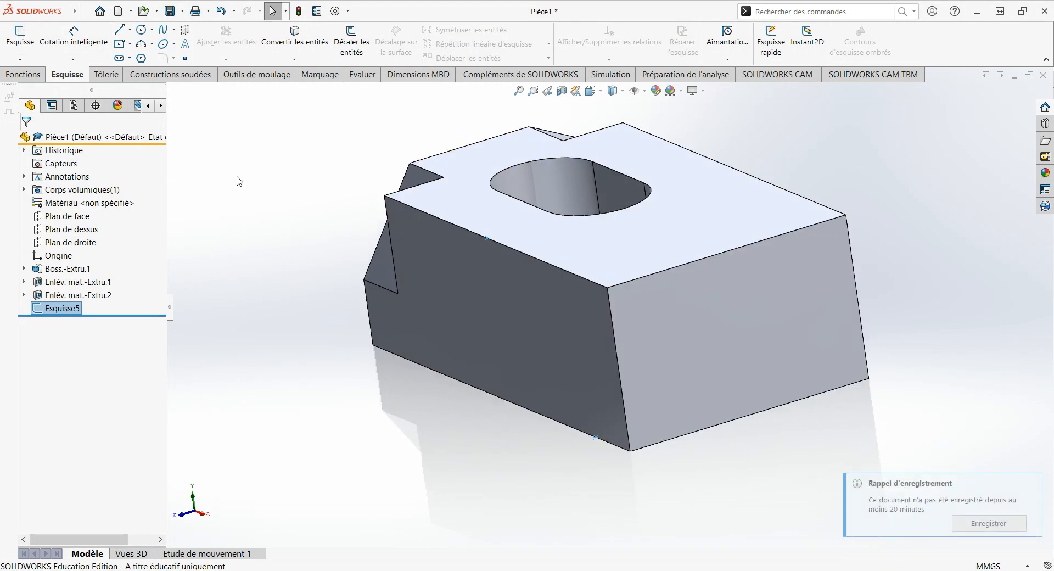
{"action": "left_click", "coordinate": [184, 59]}
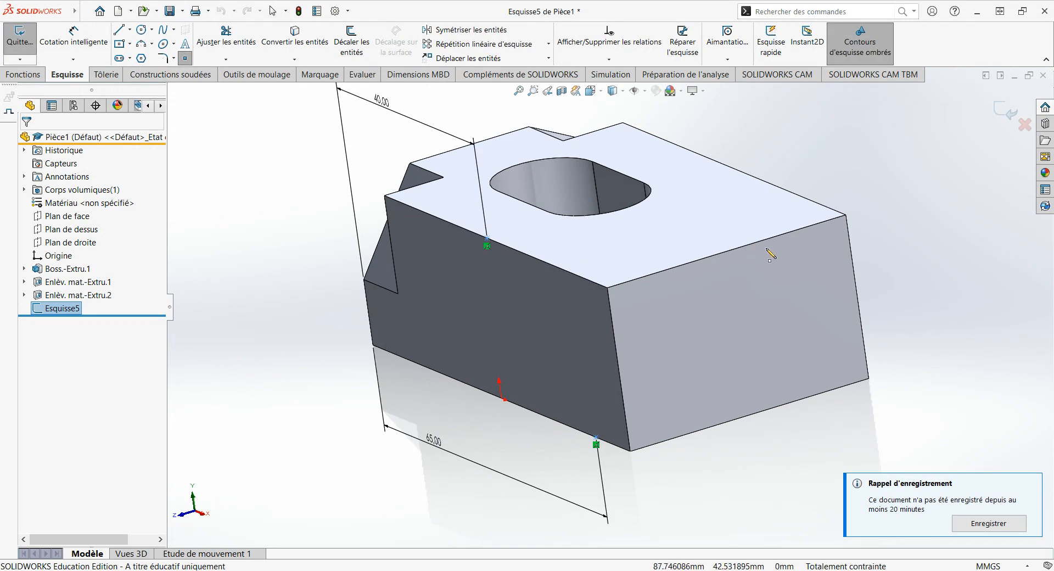
{"action": "key", "text": "Escape"}
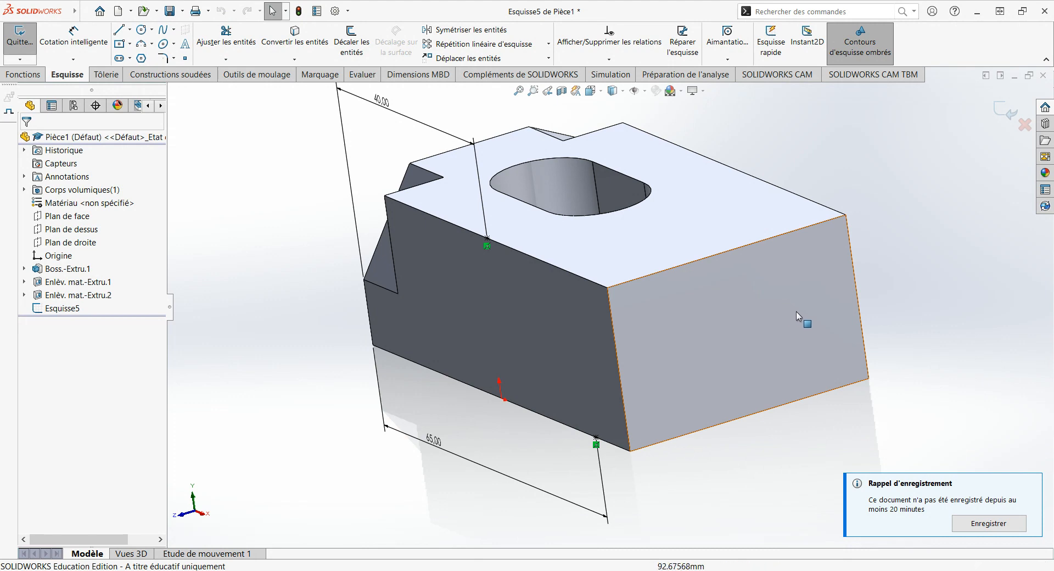
{"action": "left_click", "coordinate": [1006, 112]}
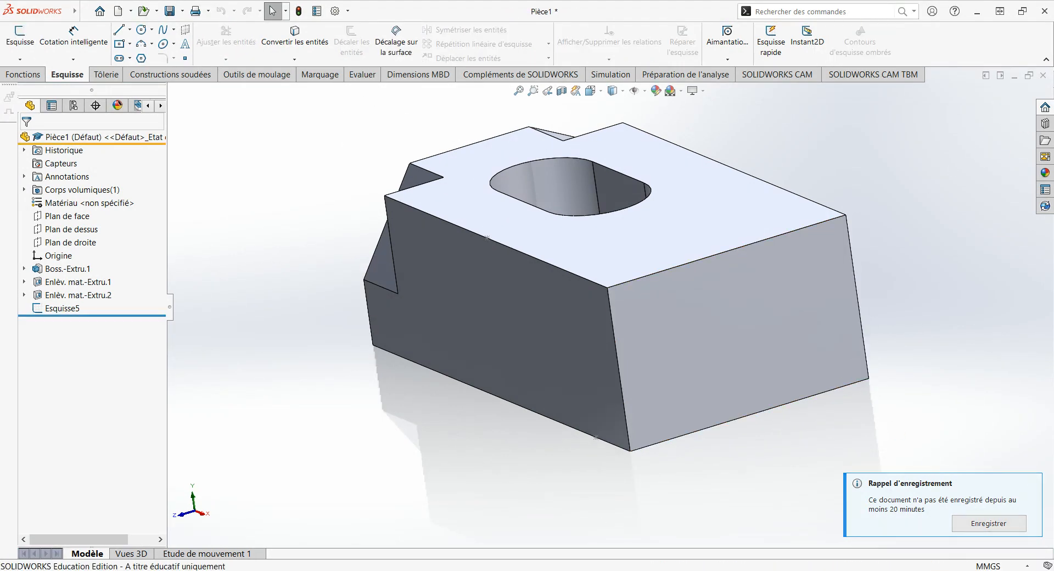
Sketch two points on the lower edge of the uncut end face, about 13 mm from its left edge and 6 mm from its right edge.
{"action": "left_click", "coordinate": [20, 33]}
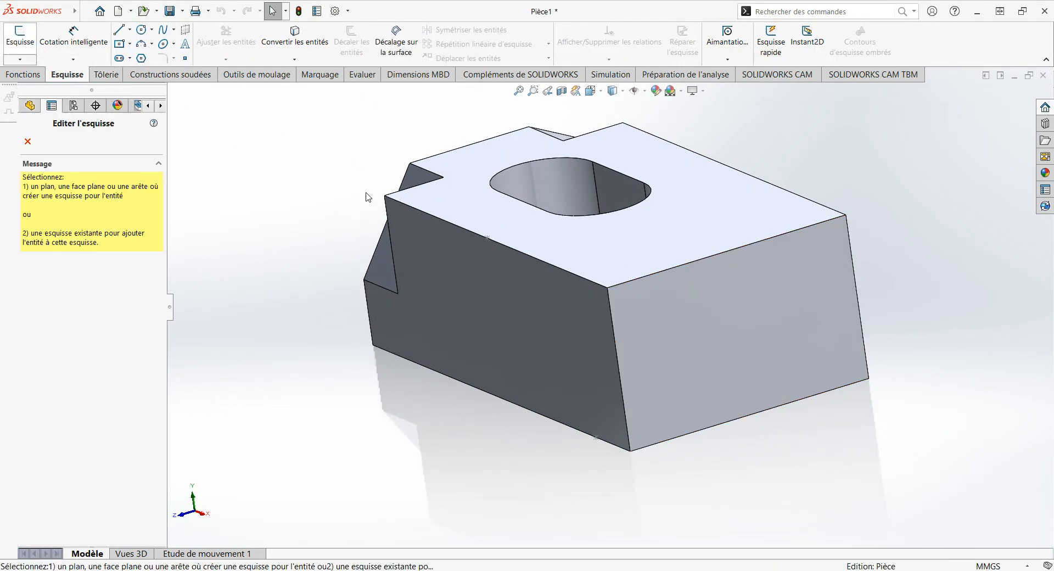
{"action": "left_click", "coordinate": [801, 354]}
{"action": "middle_click_drag", "start_coordinate": [496, 235], "coordinate": [551, 274]}
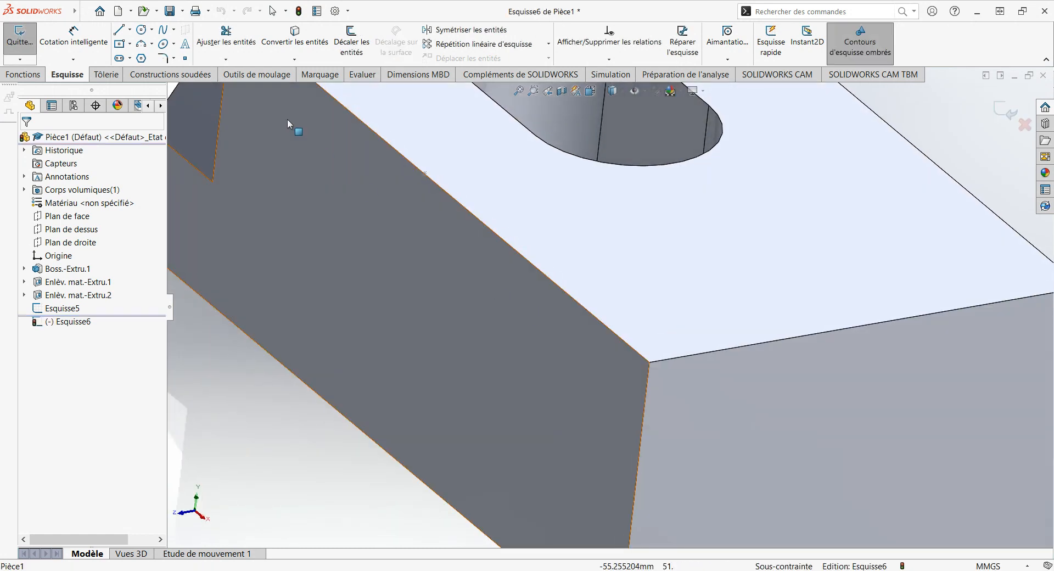
{"action": "left_click", "coordinate": [184, 58]}
{"action": "scroll", "coordinate": [771, 325], "scroll_direction": "up", "scroll_amount": 2}
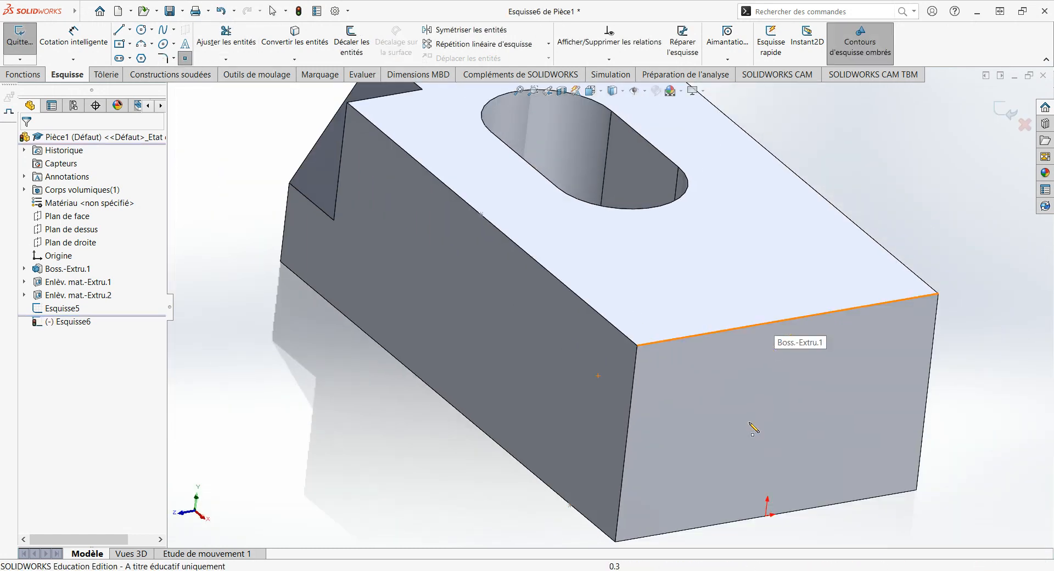
{"action": "scroll", "coordinate": [706, 492], "scroll_direction": "up", "scroll_amount": 1}
{"action": "left_click", "coordinate": [693, 489]}
{"action": "left_click", "coordinate": [827, 467]}
{"action": "key", "text": "Escape"}
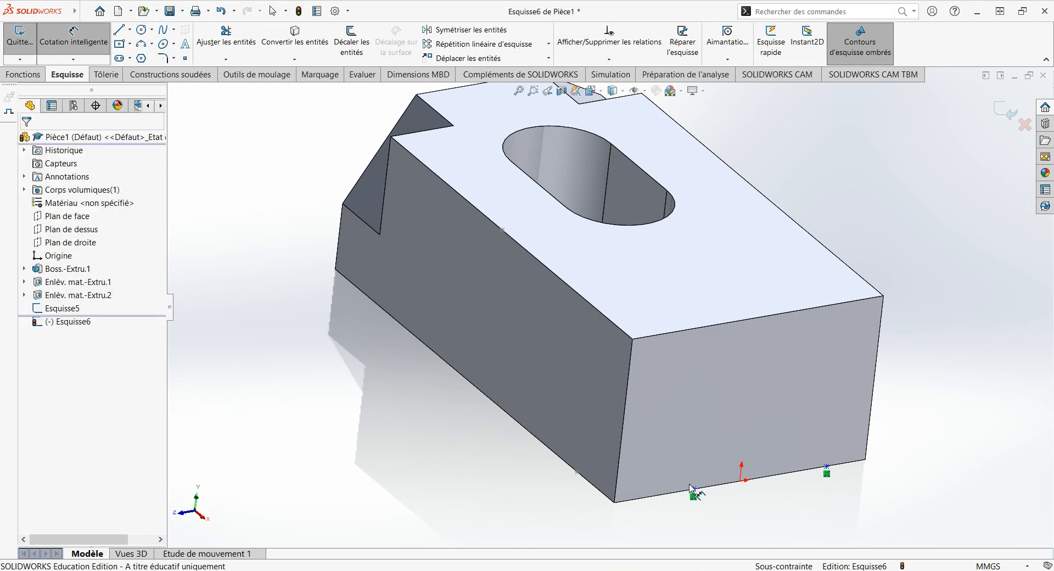
Dimension the left point at 10 mm from the end face's left vertical edge.
{"action": "left_click", "coordinate": [693, 489]}
{"action": "left_click", "coordinate": [620, 467]}
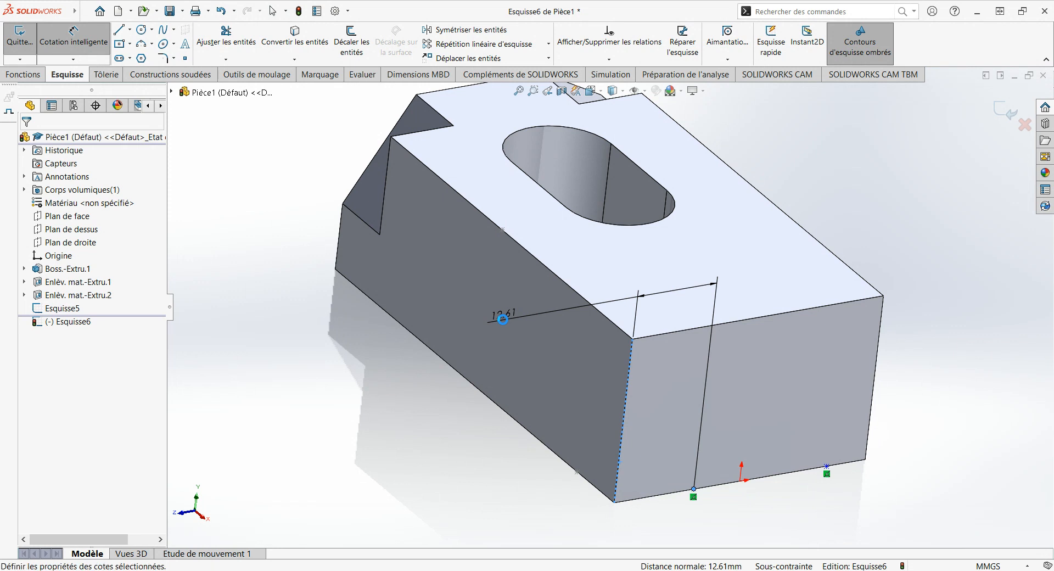
{"action": "left_click", "coordinate": [502, 319]}
{"action": "type", "text": "10"}
{"action": "key", "text": "Return"}
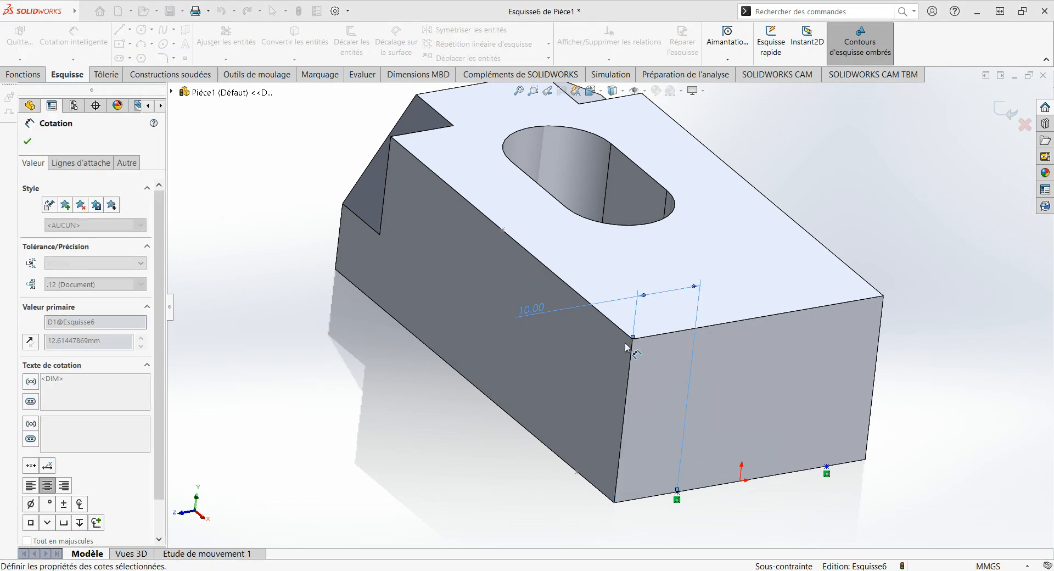
Dimension the end face's right lower-edge point at 10 mm from the face's right vertical edge and exit the sketch.
{"action": "left_click", "coordinate": [878, 368]}
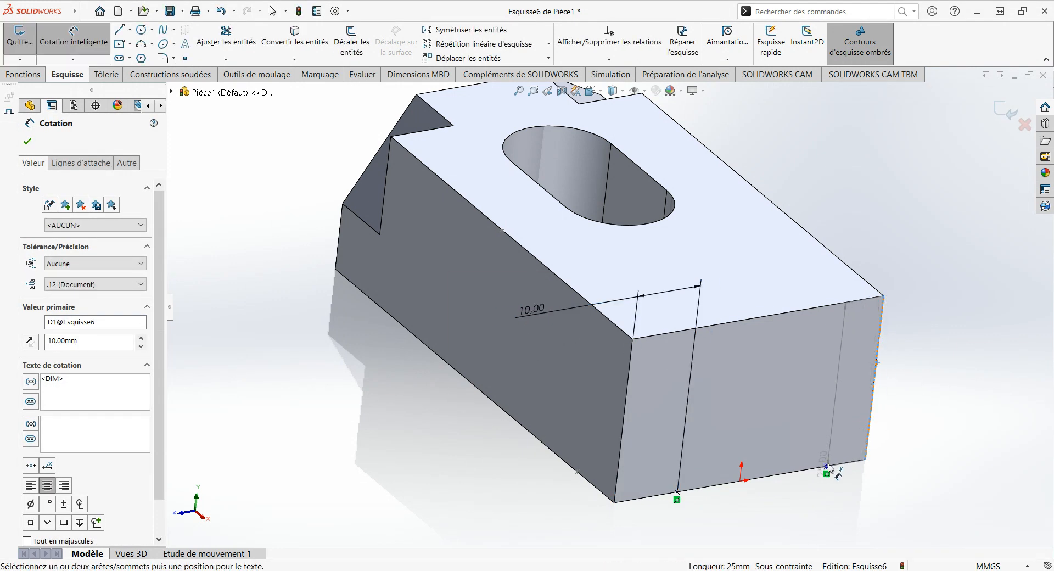
{"action": "left_click", "coordinate": [827, 467]}
{"action": "left_click", "coordinate": [864, 356]}
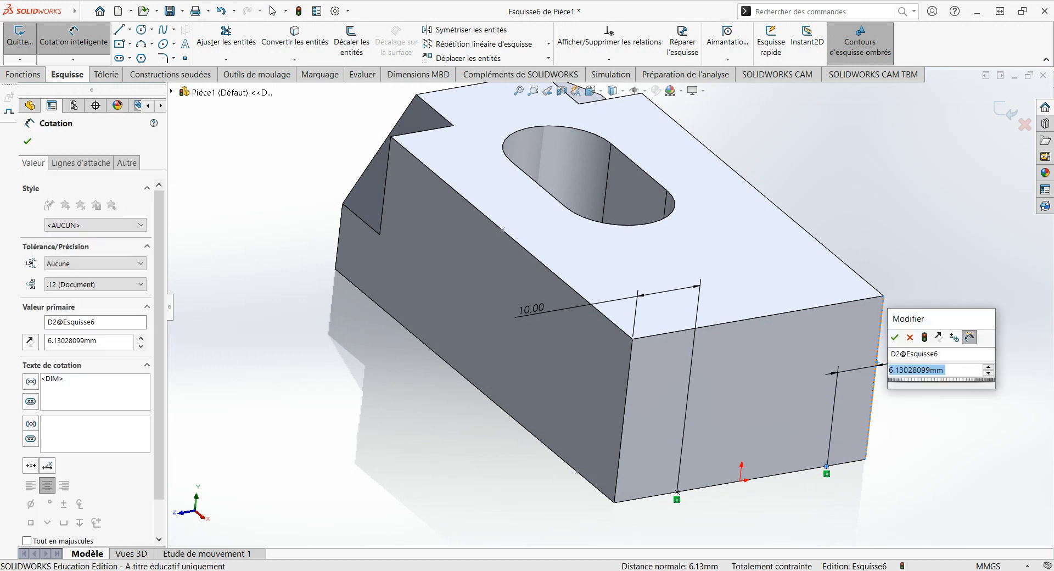
{"action": "type", "text": "10"}
{"action": "key", "text": "Return"}
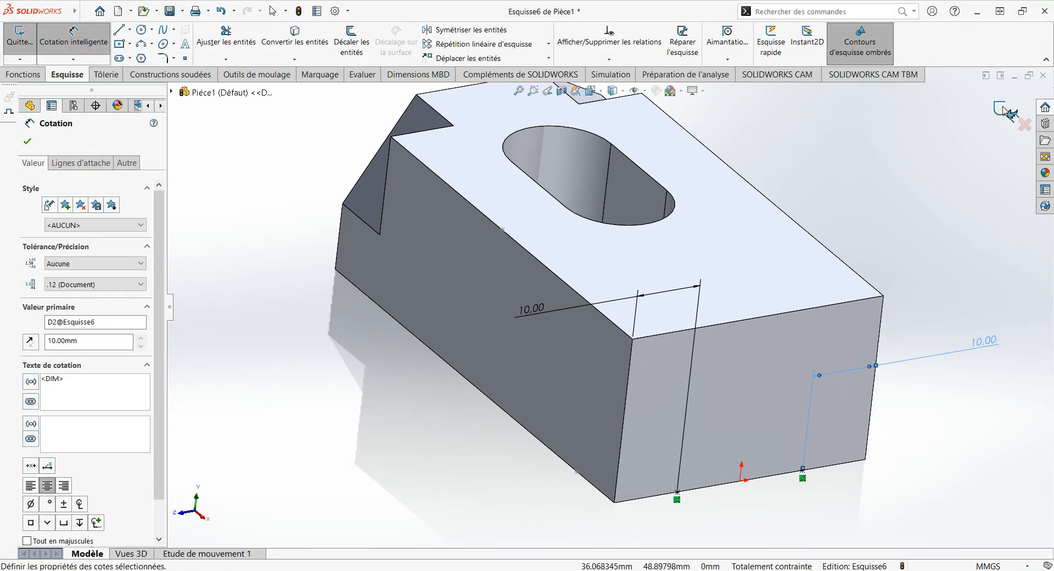
{"action": "left_click", "coordinate": [1004, 109]}
Sketch two points on the opposite long side face, about 56 mm along its lower edge and 46 mm along its upper edge from the right edge.
{"action": "middle_click_drag", "start_coordinate": [931, 324], "coordinate": [837, 319]}
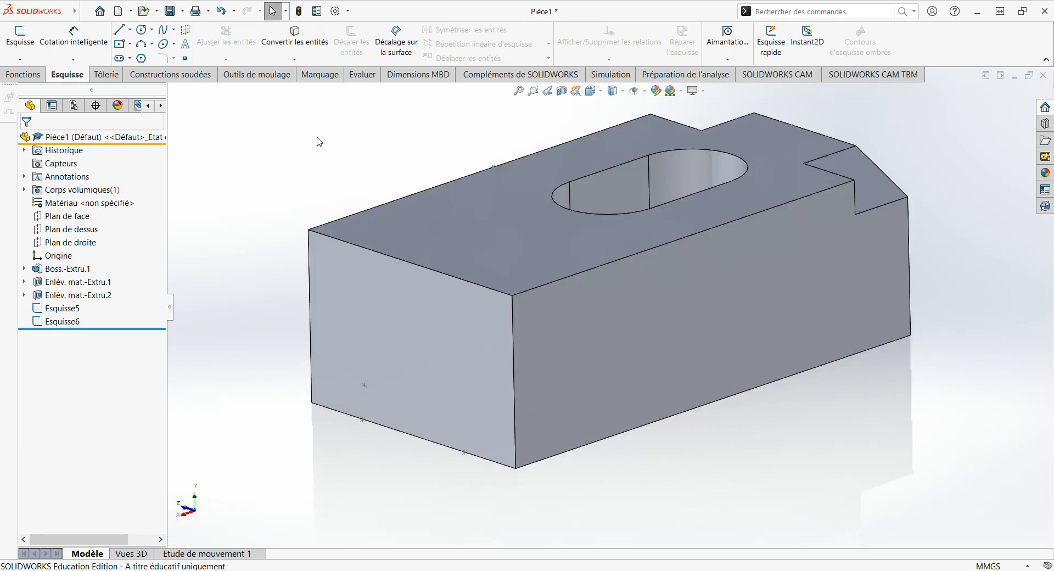
{"action": "left_click", "coordinate": [30, 43]}
{"action": "left_click", "coordinate": [606, 369]}
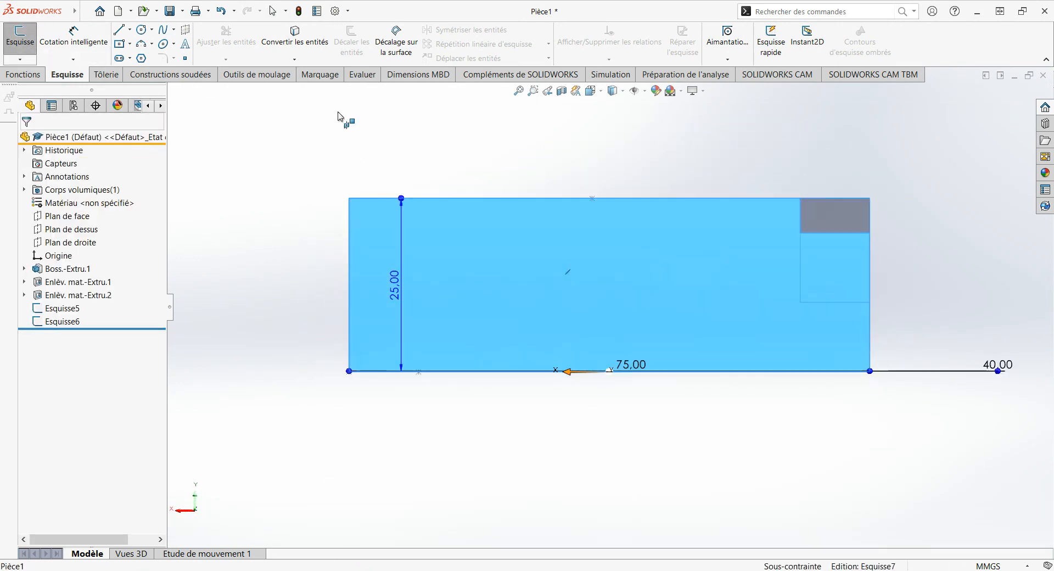
{"action": "left_click", "coordinate": [186, 59]}
{"action": "middle_click_drag", "start_coordinate": [371, 156], "coordinate": [385, 224]}
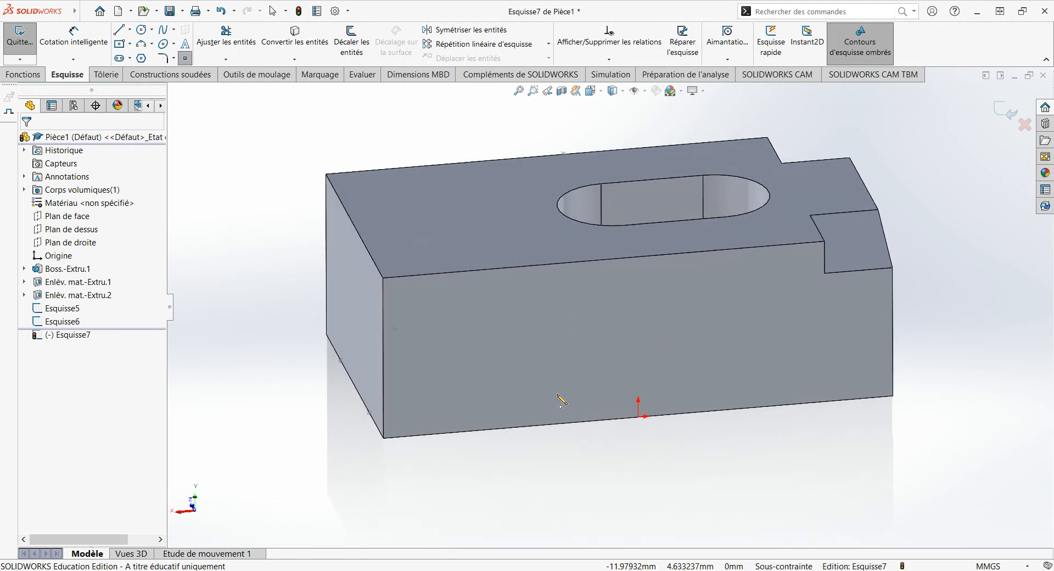
{"action": "left_click", "coordinate": [514, 428]}
{"action": "key", "text": "Escape"}
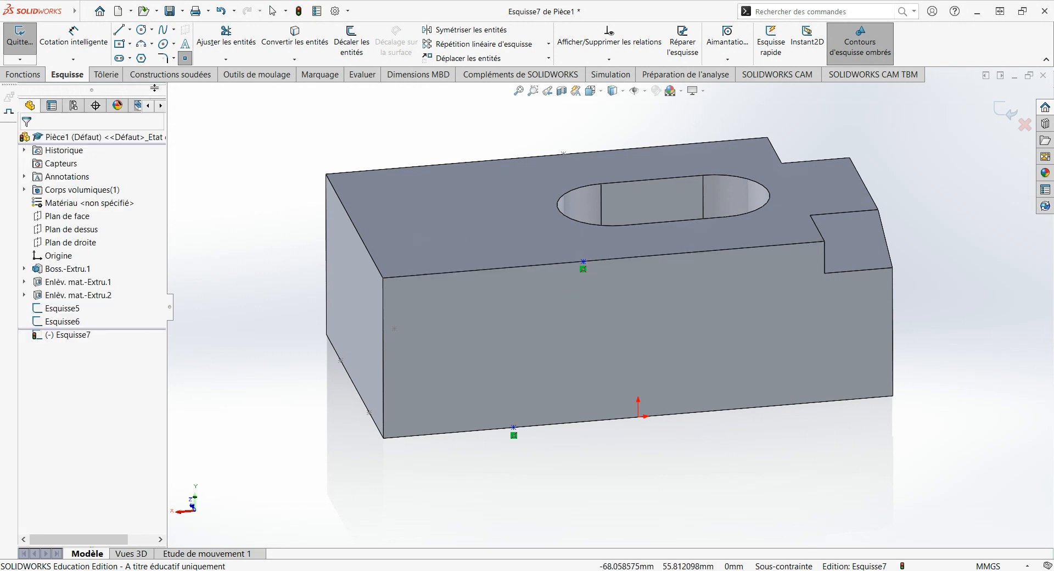
Dimension the upper-edge point at 50 mm from this side face's right vertical edge.
{"action": "left_click", "coordinate": [74, 37]}
{"action": "left_click", "coordinate": [893, 295]}
{"action": "left_click", "coordinate": [583, 264]}
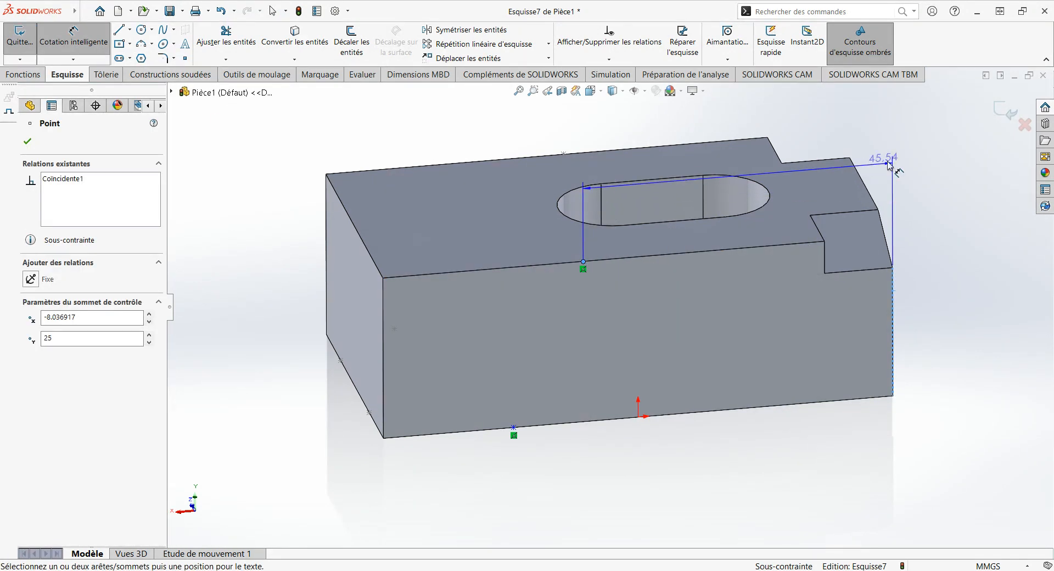
{"action": "left_click", "coordinate": [920, 147]}
{"action": "type", "text": "50"}
{"action": "key", "text": "Return"}
Dimension the lower-edge point at 65 mm from the same vertical edge and exit the sketch.
{"action": "left_click", "coordinate": [893, 340]}
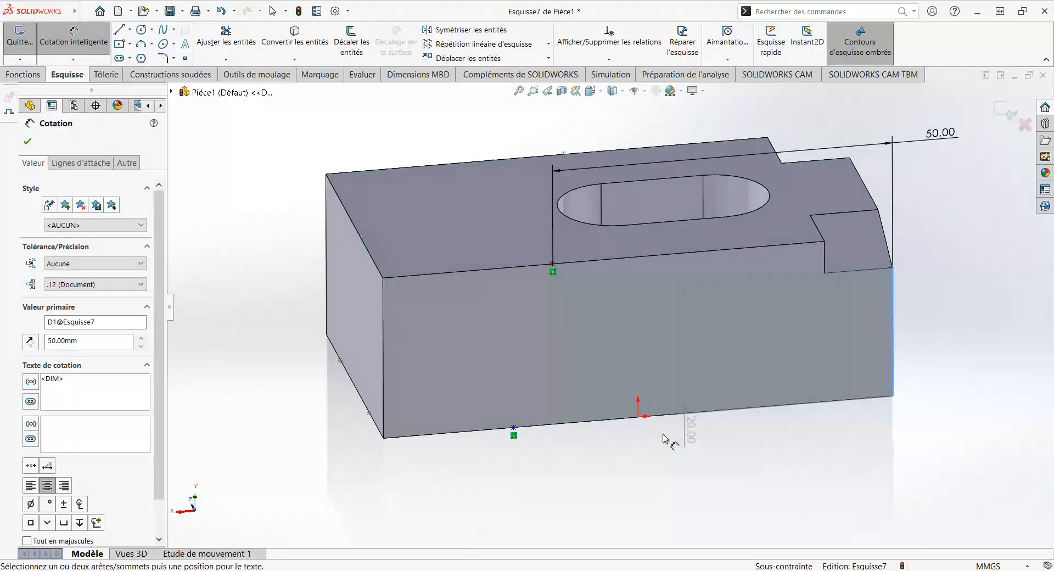
{"action": "left_click", "coordinate": [513, 428]}
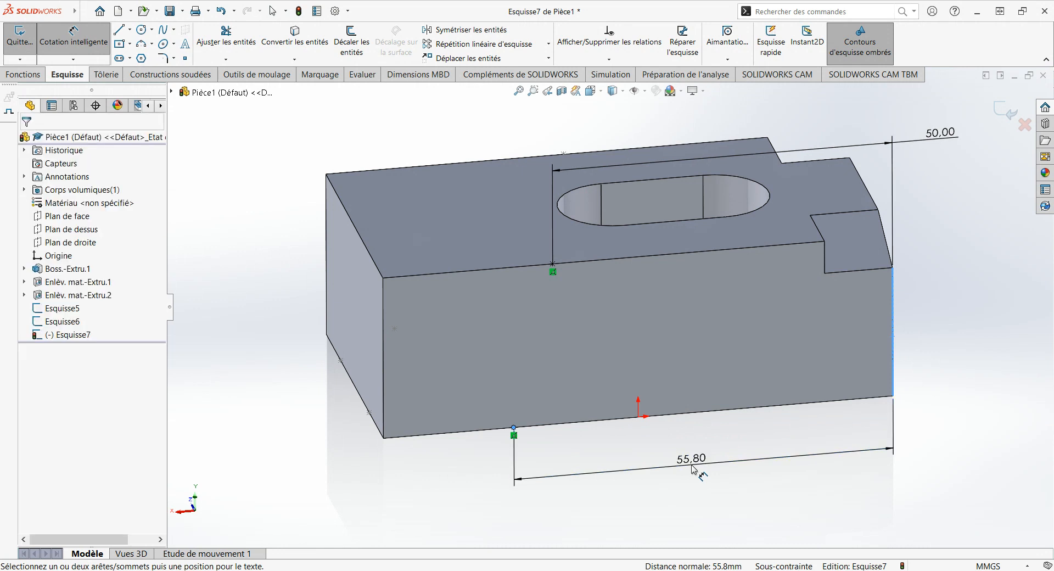
{"action": "left_click", "coordinate": [693, 469]}
{"action": "type", "text": "65"}
{"action": "key", "text": "Return"}
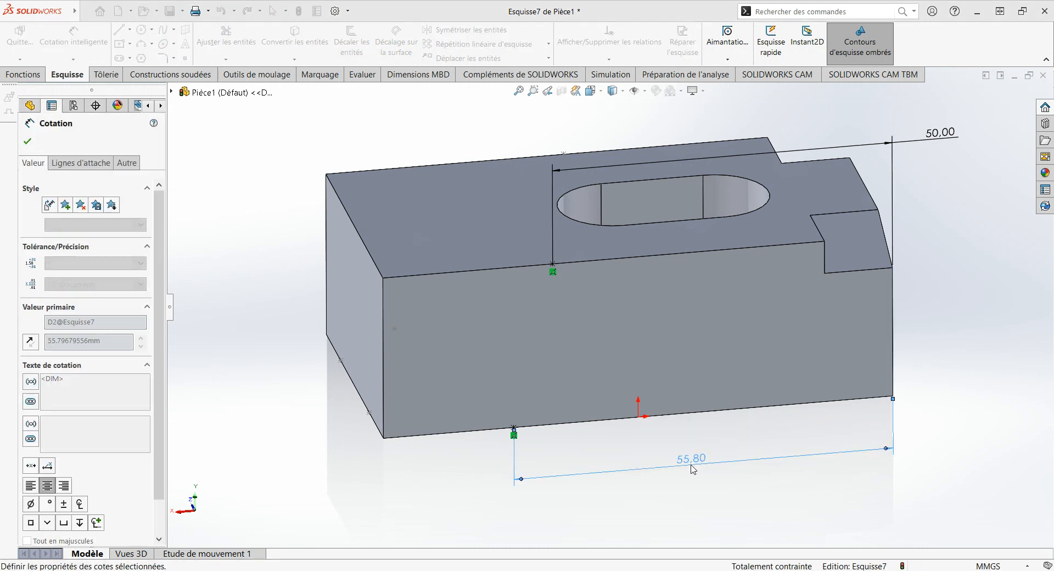
{"action": "left_click", "coordinate": [1005, 114]}
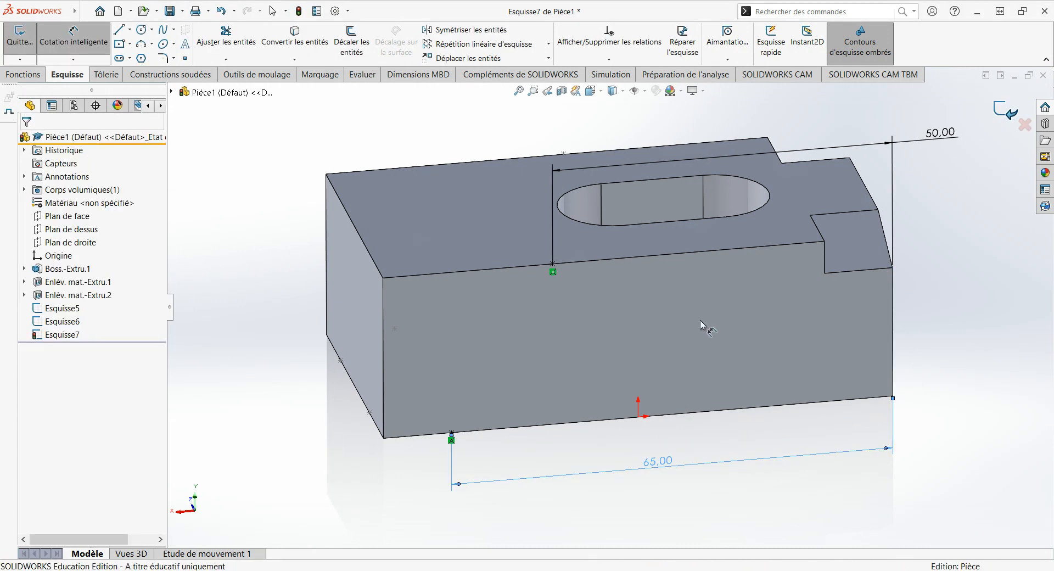
Create a reference plane through this side face's upper and lower edge points and the nearest lower-edge point of the end face.
{"action": "middle_click_drag", "start_coordinate": [566, 344], "coordinate": [608, 319]}
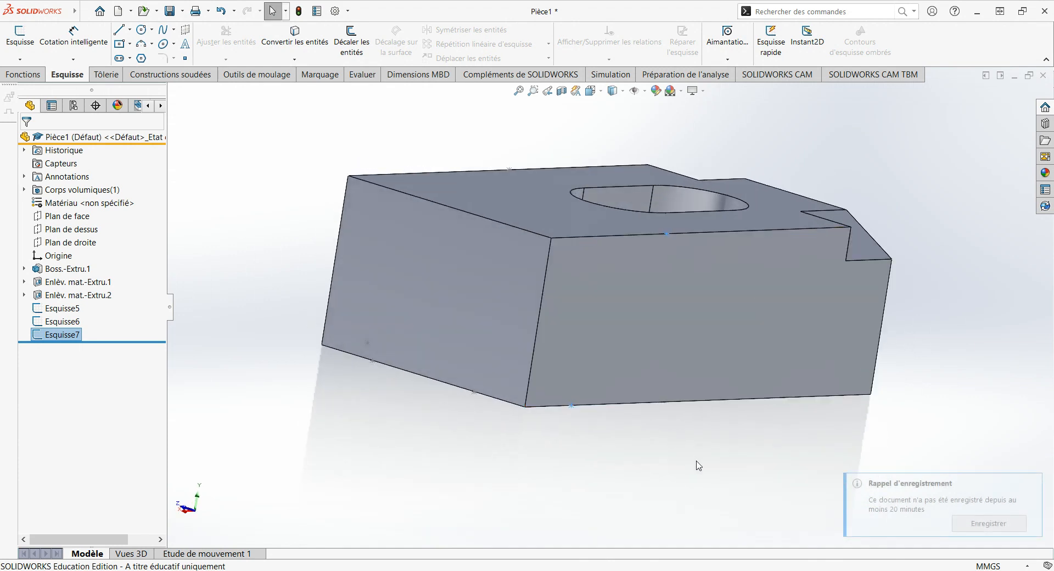
{"action": "left_click", "coordinate": [694, 458]}
{"action": "scroll", "coordinate": [676, 441], "scroll_direction": "up", "scroll_amount": 1}
{"action": "left_click", "coordinate": [22, 74]}
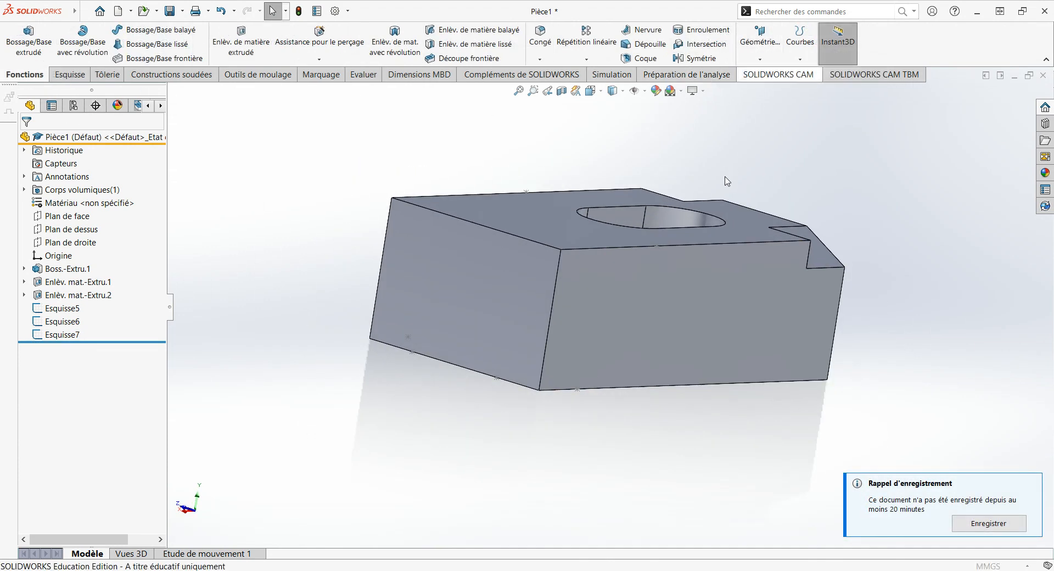
{"action": "left_click", "coordinate": [654, 245]}
{"action": "left_click", "coordinate": [577, 389]}
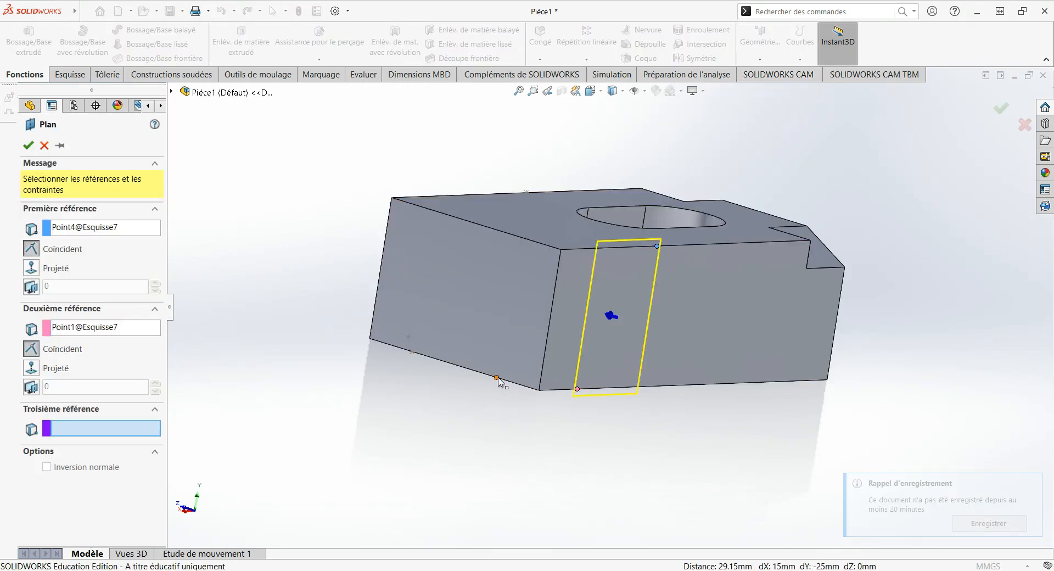
{"action": "left_click", "coordinate": [497, 377]}
{"action": "left_click", "coordinate": [28, 145]}
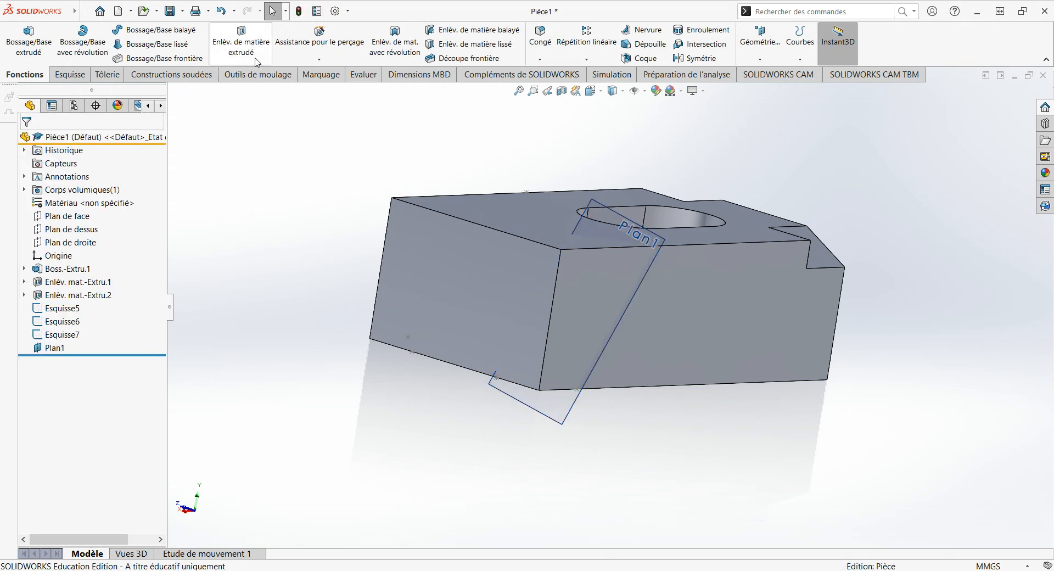
Start an extruded cut on the new plane and sketch a center rectangle about 33 × 43 mm on the sketch origin.
{"action": "left_click", "coordinate": [255, 62]}
{"action": "left_click", "coordinate": [571, 419]}
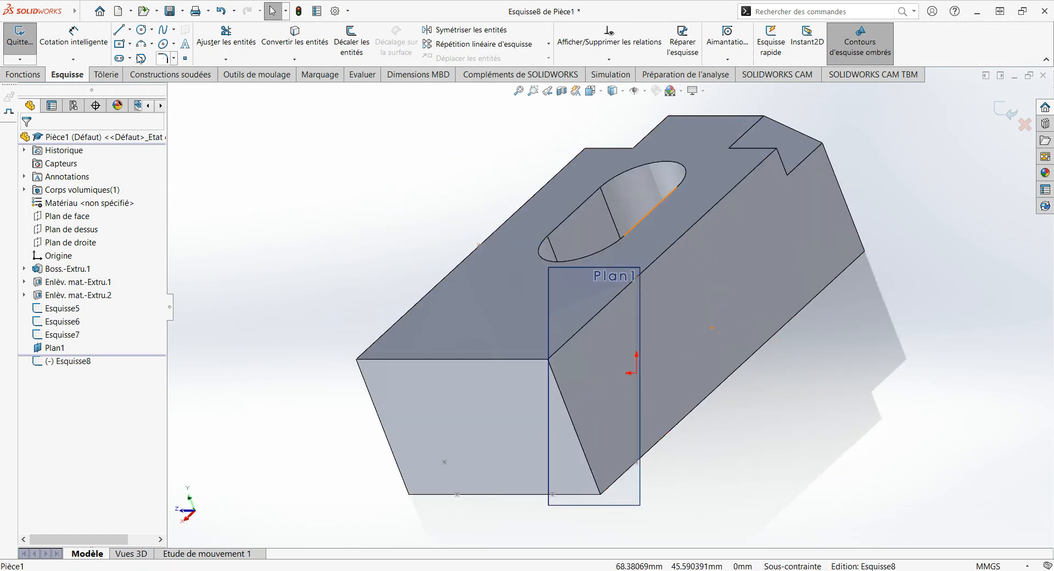
{"action": "left_click", "coordinate": [119, 44]}
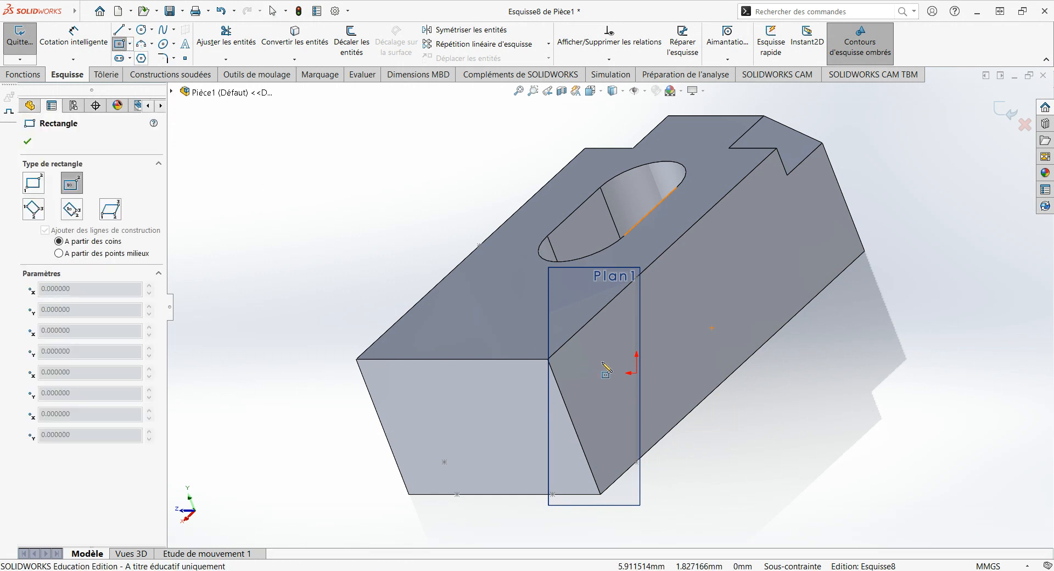
{"action": "left_click", "coordinate": [636, 374]}
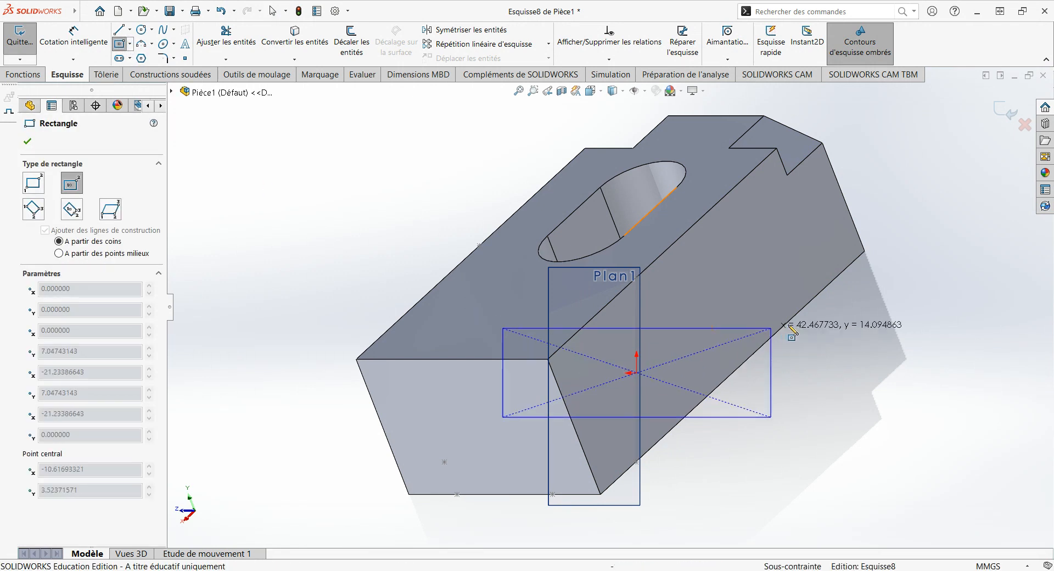
{"action": "left_click", "coordinate": [742, 238]}
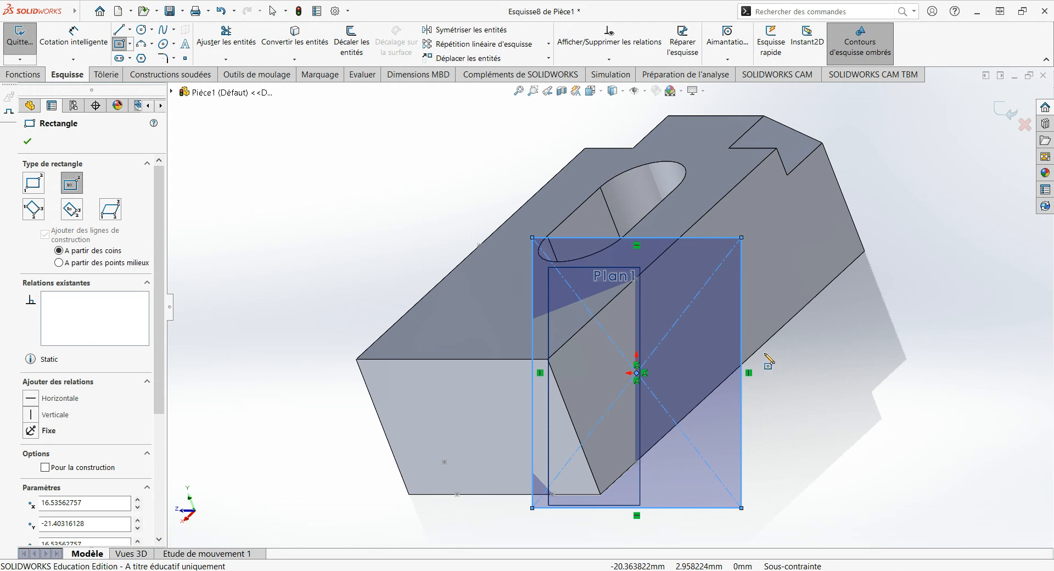
{"action": "key", "text": "Escape"}
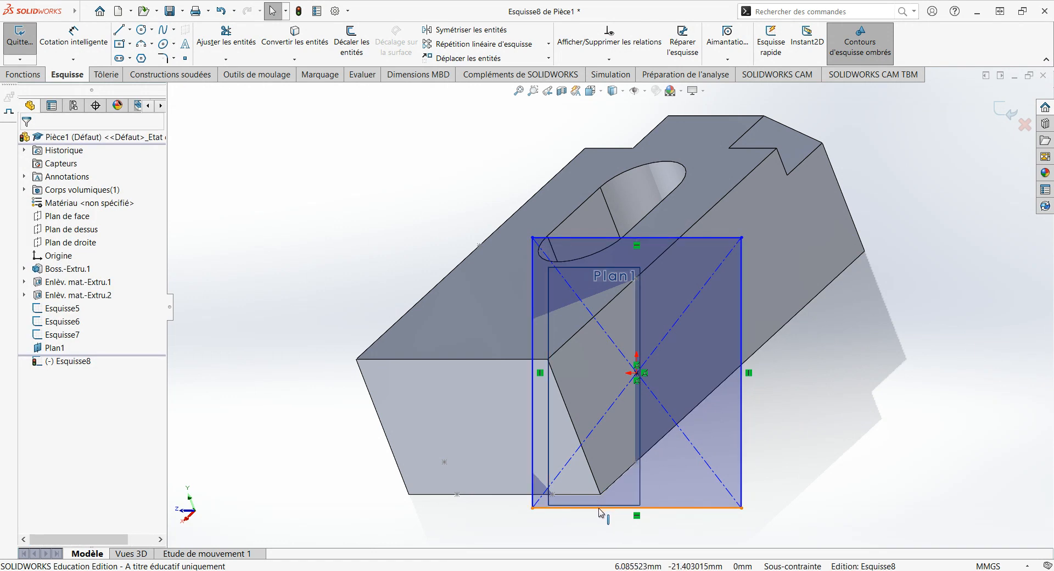
Make the rectangle's lower side coincident with the block's lower corner, widen the rectangle to about 50 mm and exit the sketch.
{"action": "left_click", "coordinate": [599, 508]}
{"action": "left_click", "coordinate": [600, 495], "text": "ctrl"}
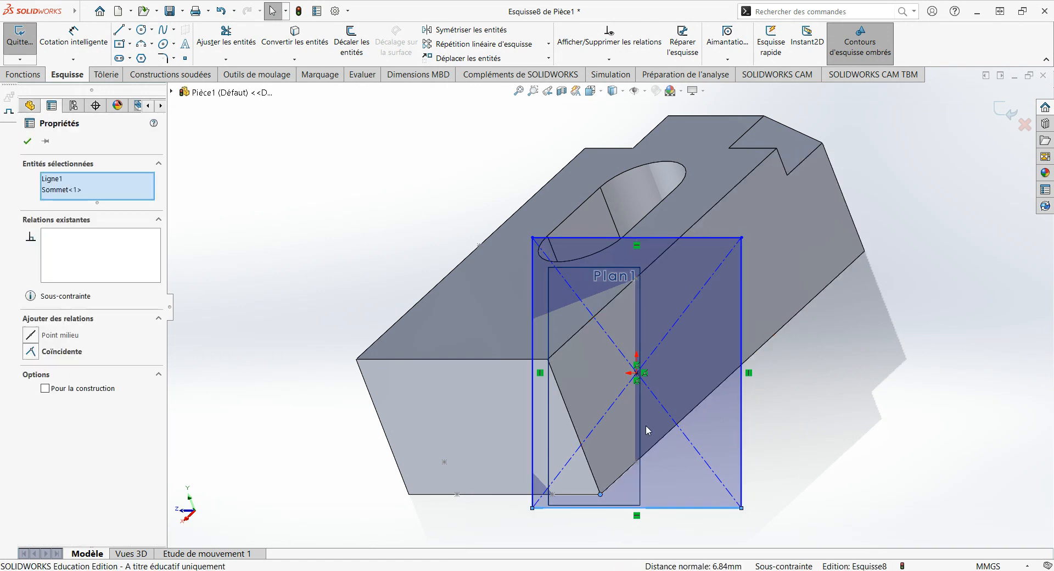
{"action": "left_click", "coordinate": [60, 351]}
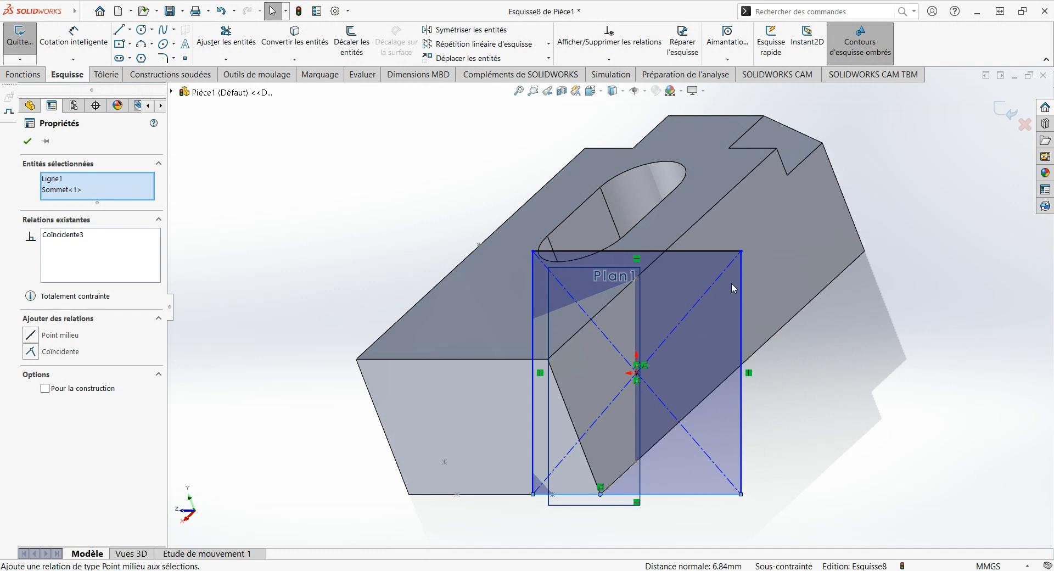
{"action": "left_click_drag", "start_coordinate": [741, 251], "coordinate": [794, 250]}
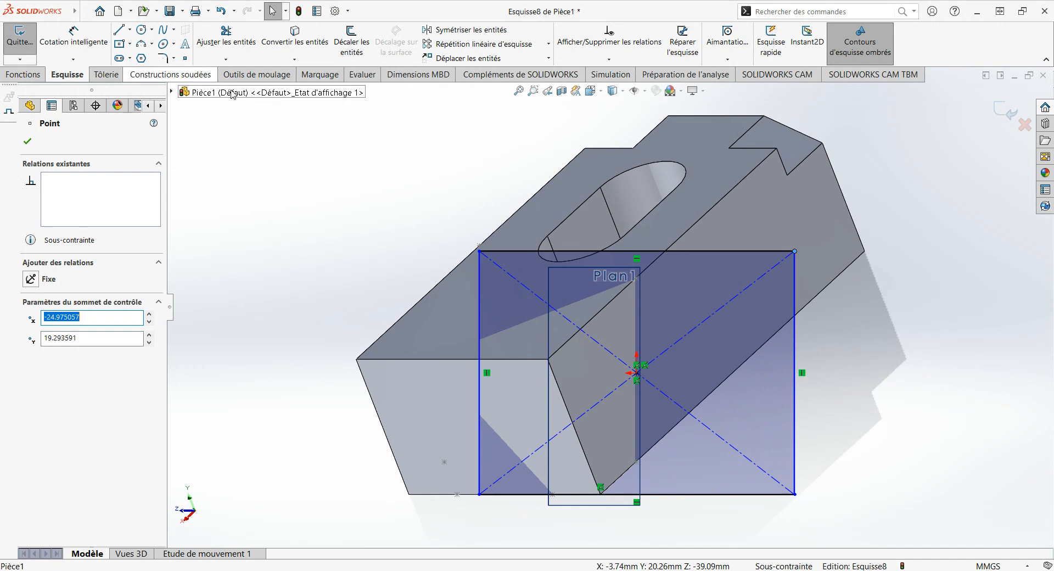
{"action": "left_click", "coordinate": [1006, 112]}
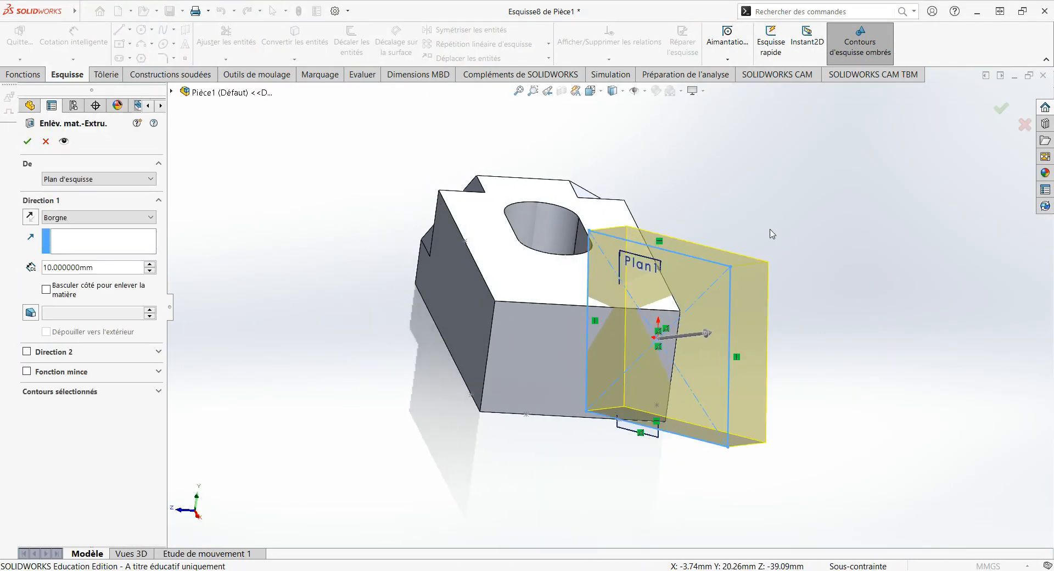
Extrude the cut through all from the sketch plane to remove the block's corner.
{"action": "left_click", "coordinate": [143, 238]}
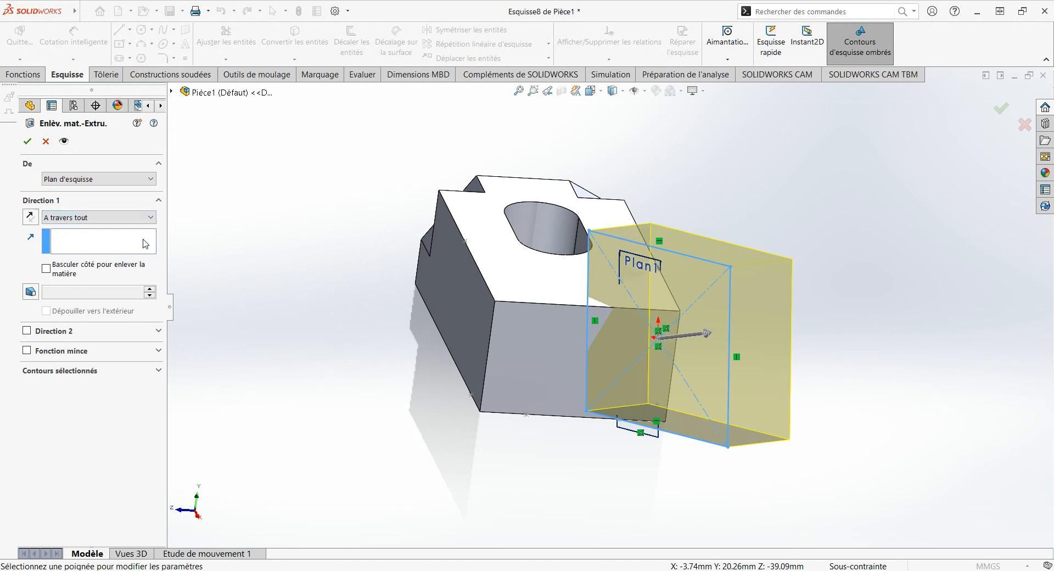
{"action": "middle_click_drag", "start_coordinate": [244, 233], "coordinate": [217, 208]}
{"action": "left_click", "coordinate": [27, 142]}
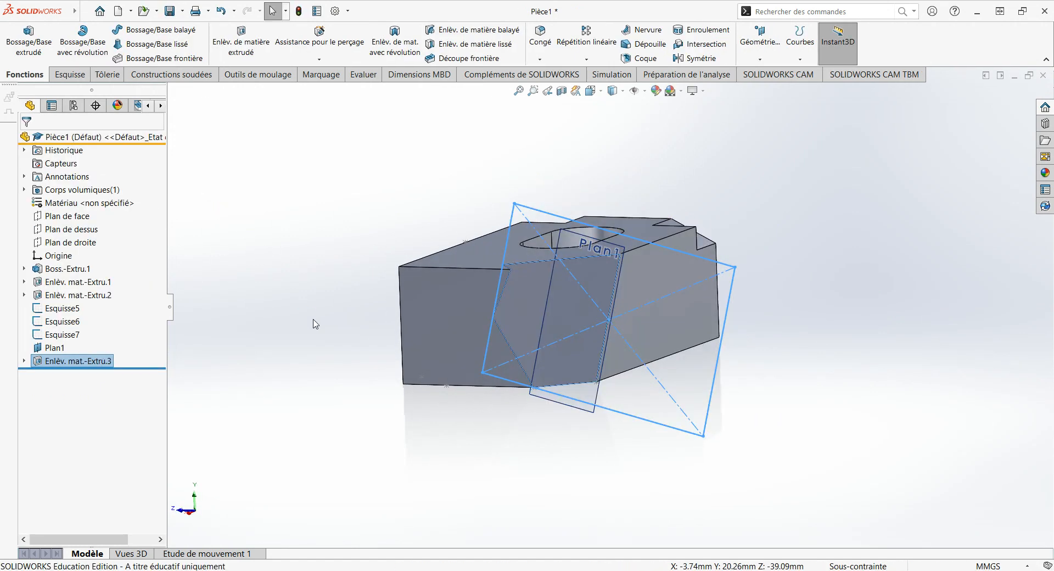
Edit the corner cut's sketch, widen the rectangle further so it clears the block's corner, and exit the sketch.
{"action": "left_click", "coordinate": [25, 360]}
{"action": "left_click", "coordinate": [67, 372]}
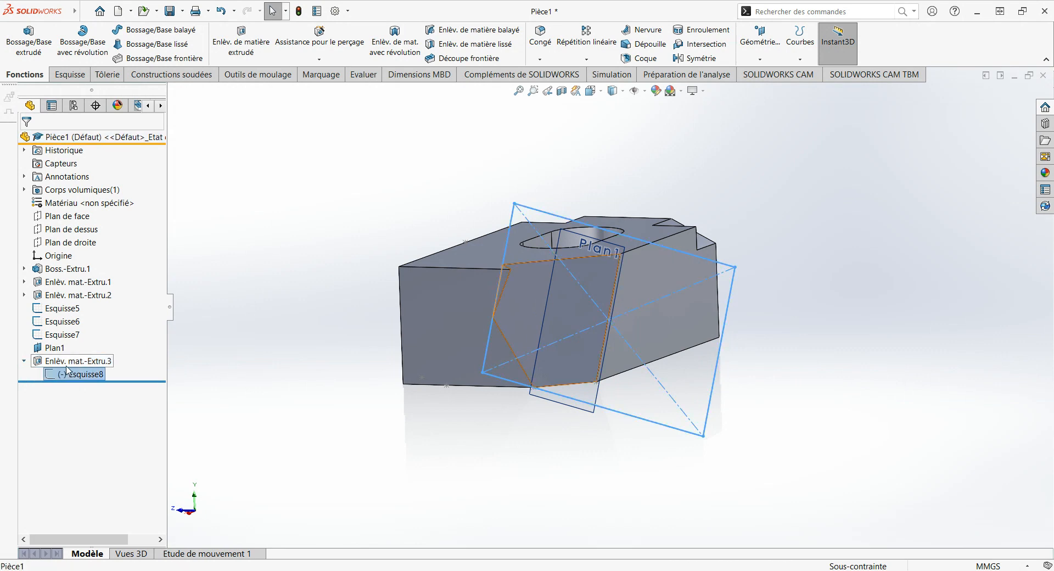
{"action": "mouse_move", "coordinate": [622, 343]}
{"action": "middle_mouse_down"}
{"action": "mouse_move", "coordinate": [292, 304]}
{"action": "mouse_move", "coordinate": [377, 296]}
{"action": "middle_mouse_up"}
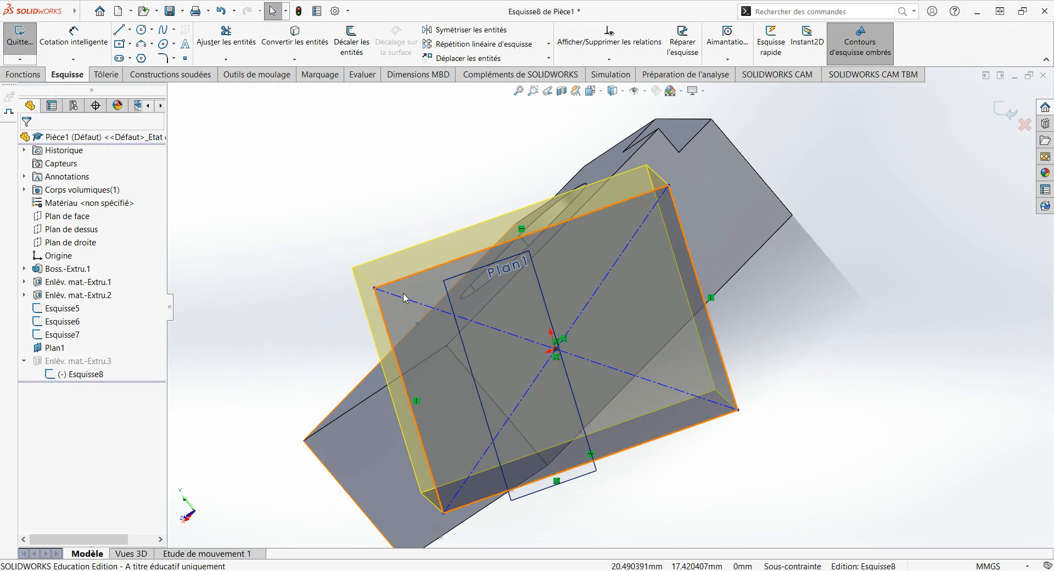
{"action": "left_click_drag", "start_coordinate": [362, 295], "coordinate": [302, 314]}
{"action": "left_click", "coordinate": [1006, 112]}
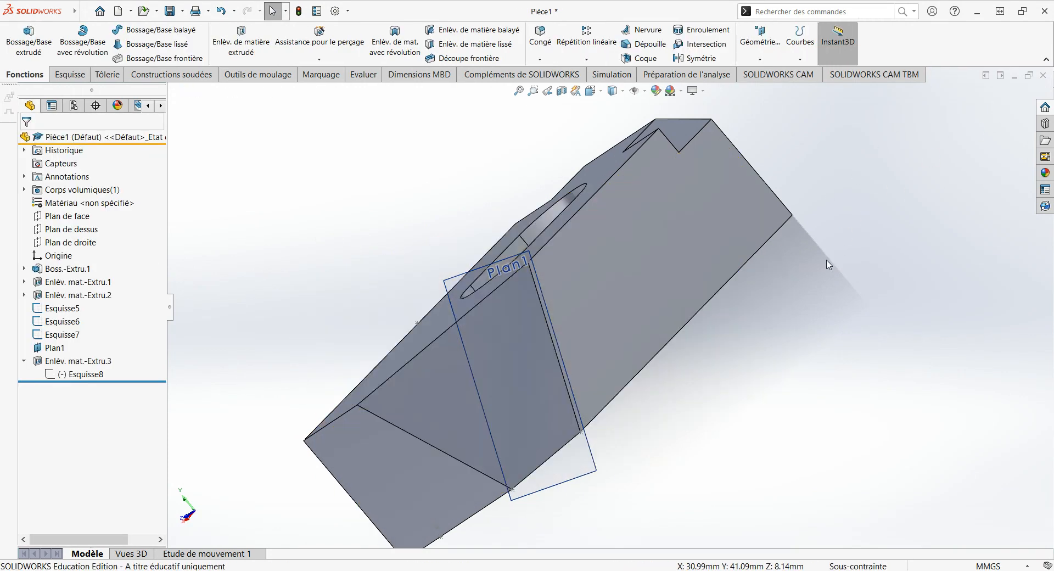
Hide the reference plane used for the corner cut.
{"action": "middle_click_drag", "start_coordinate": [725, 306], "coordinate": [801, 303]}
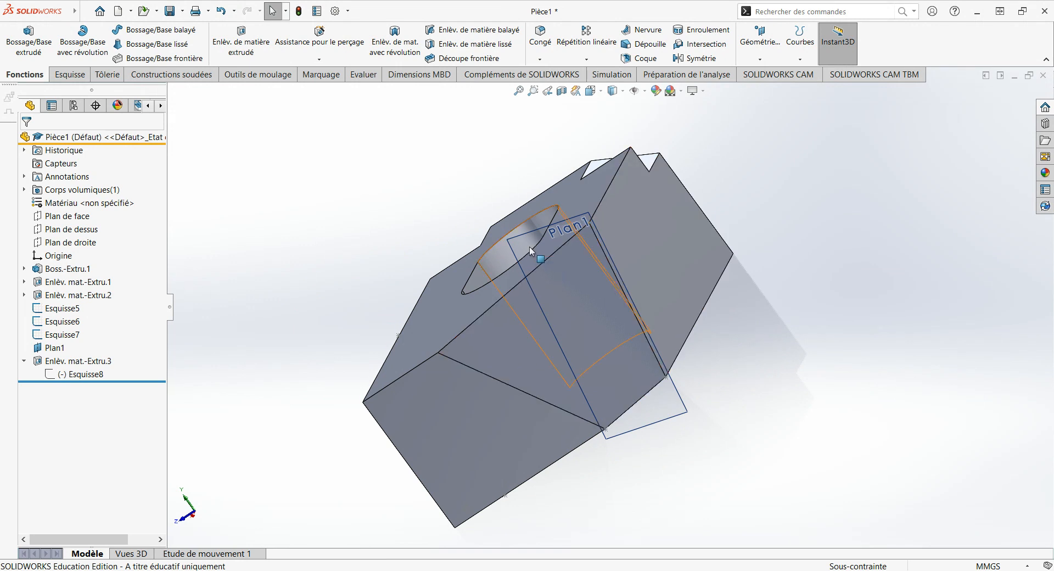
{"action": "left_click", "coordinate": [675, 411]}
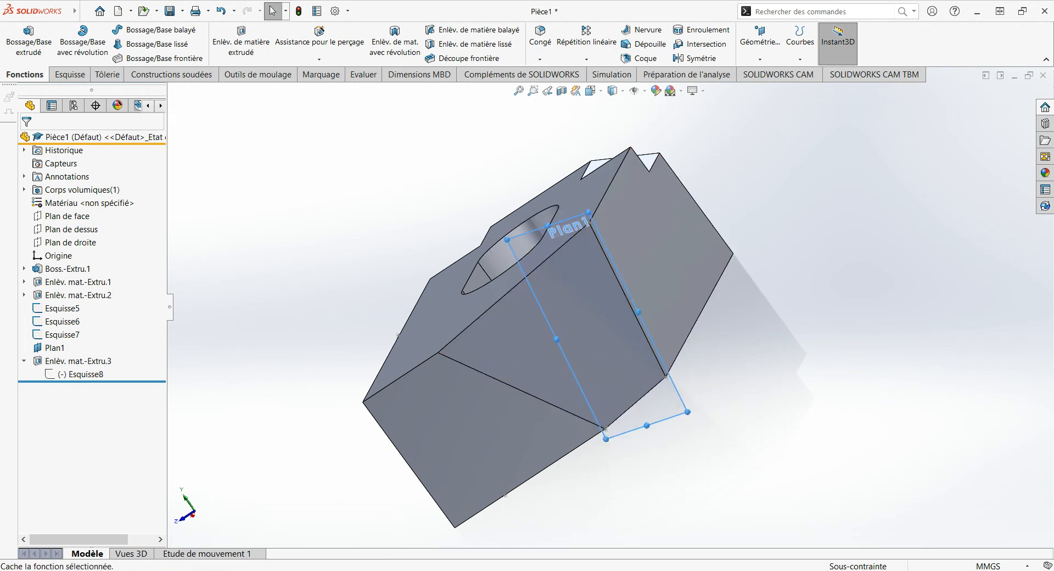
{"action": "left_click", "coordinate": [773, 364]}
Create a reference plane through three sketch points: one on the front upper edge, one on the end's lower edge and one on the front lower edge.
{"action": "middle_click_drag", "start_coordinate": [669, 375], "coordinate": [792, 299]}
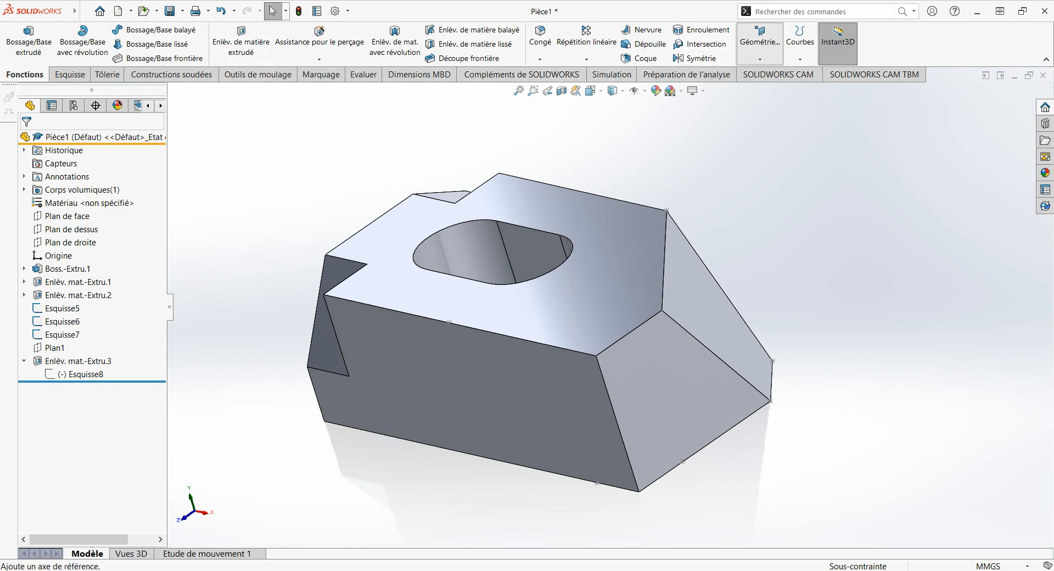
{"action": "left_click", "coordinate": [759, 36]}
{"action": "left_click", "coordinate": [455, 328]}
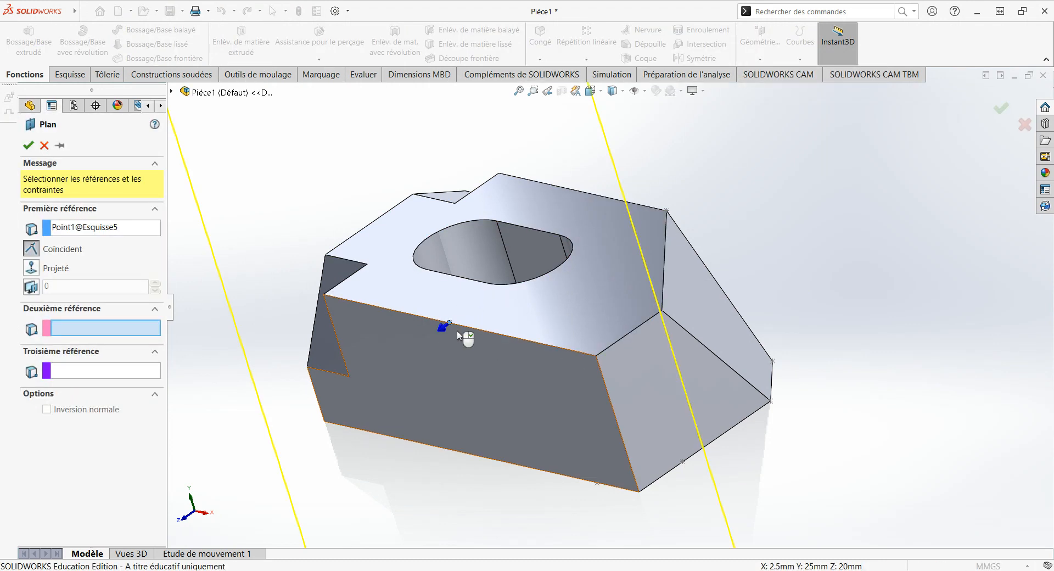
{"action": "left_click", "coordinate": [639, 478]}
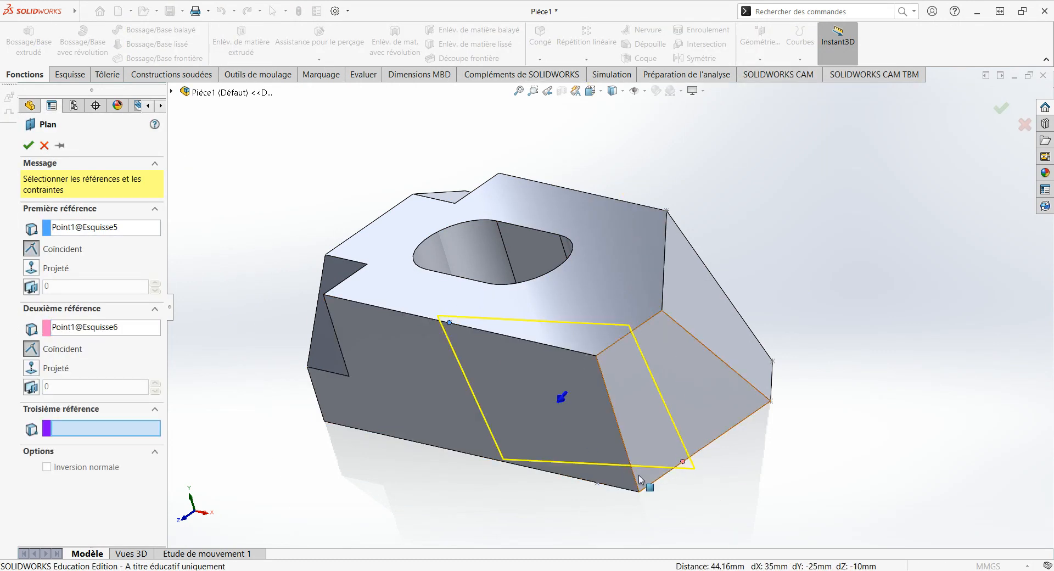
{"action": "left_click", "coordinate": [597, 483]}
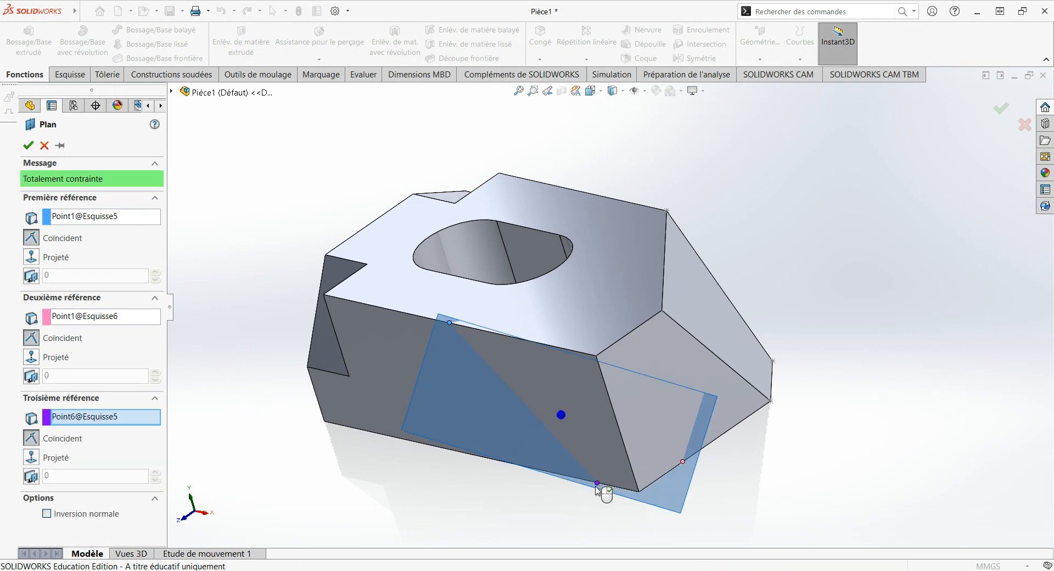
{"action": "left_click", "coordinate": [29, 145]}
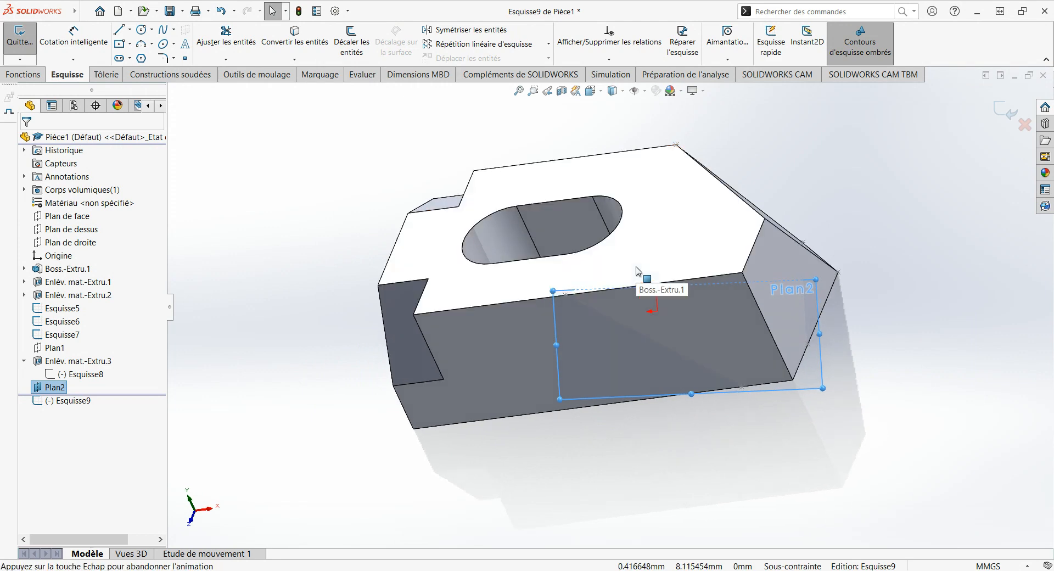
Sketch a center rectangle on the new plane over the block's front corner and enlarge it so it extends well past the corner.
{"action": "key", "text": "ctrl+8"}
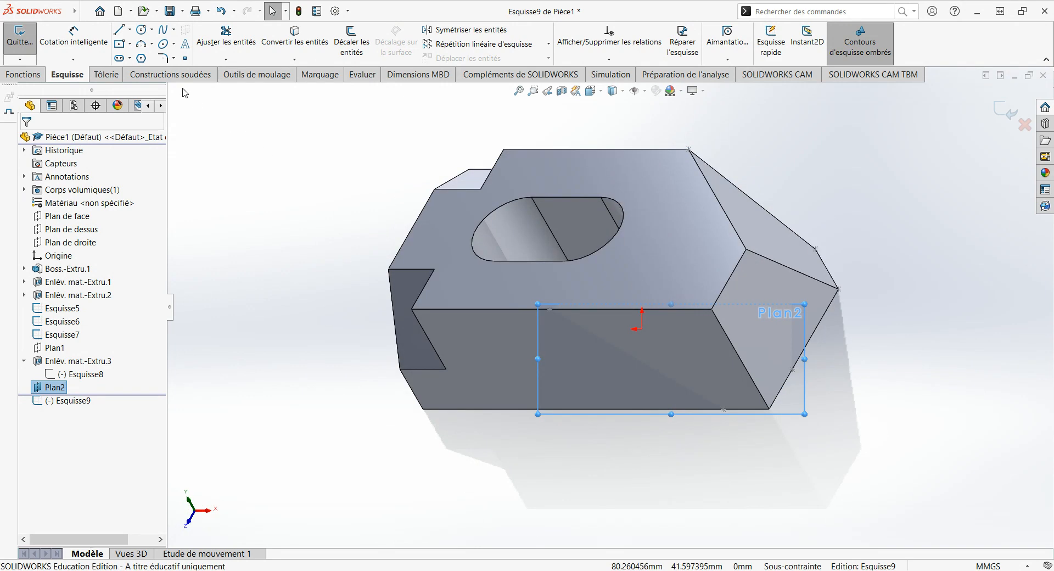
{"action": "left_click", "coordinate": [120, 46]}
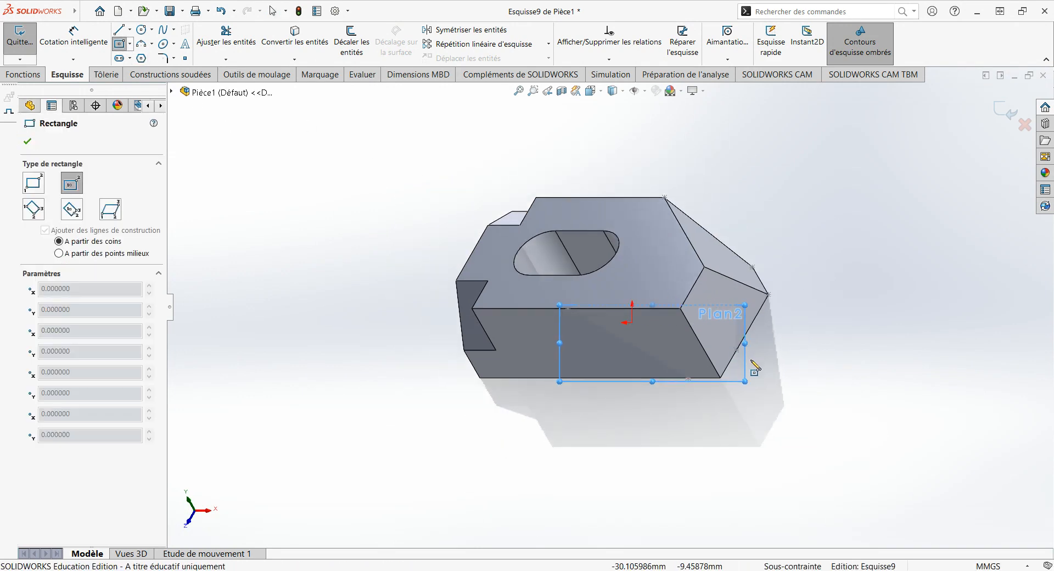
{"action": "left_click", "coordinate": [700, 343]}
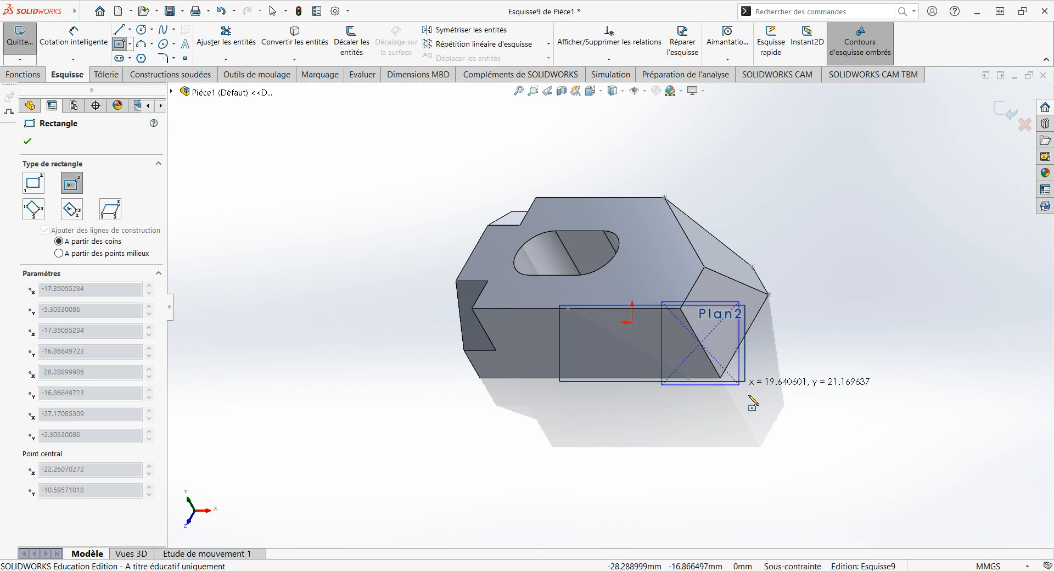
{"action": "left_click", "coordinate": [812, 442]}
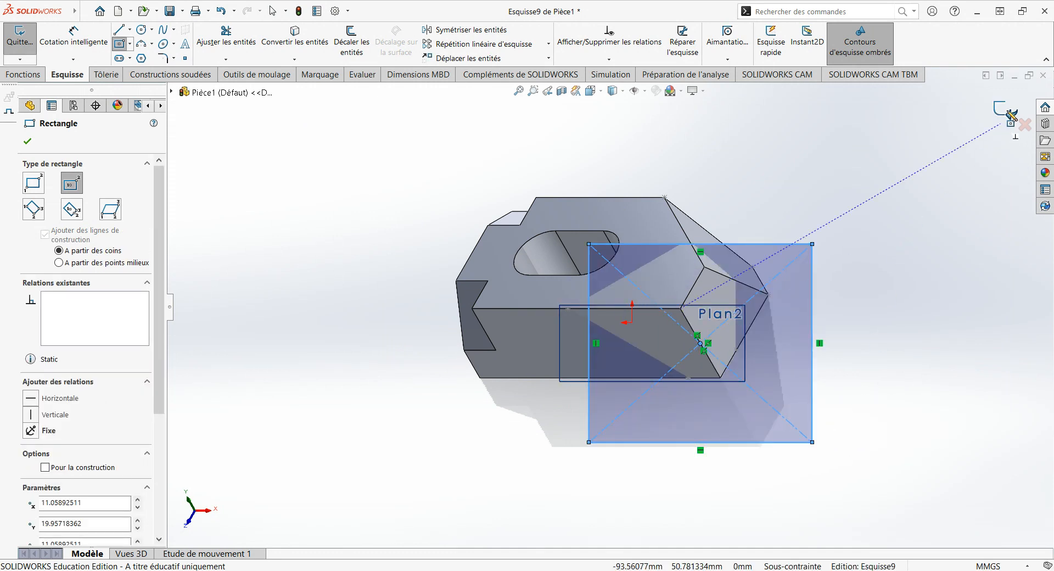
{"action": "key", "text": "Escape"}
{"action": "left_click_drag", "start_coordinate": [812, 243], "coordinate": [814, 205]}
{"action": "left_click_drag", "start_coordinate": [586, 481], "coordinate": [537, 475]}
{"action": "key", "text": "Escape"}
Extrude the cut through all from the sketch plane to remove the front corner, and hide the reference plane used for it.
{"action": "middle_click_drag", "start_coordinate": [889, 235], "coordinate": [724, 123]}
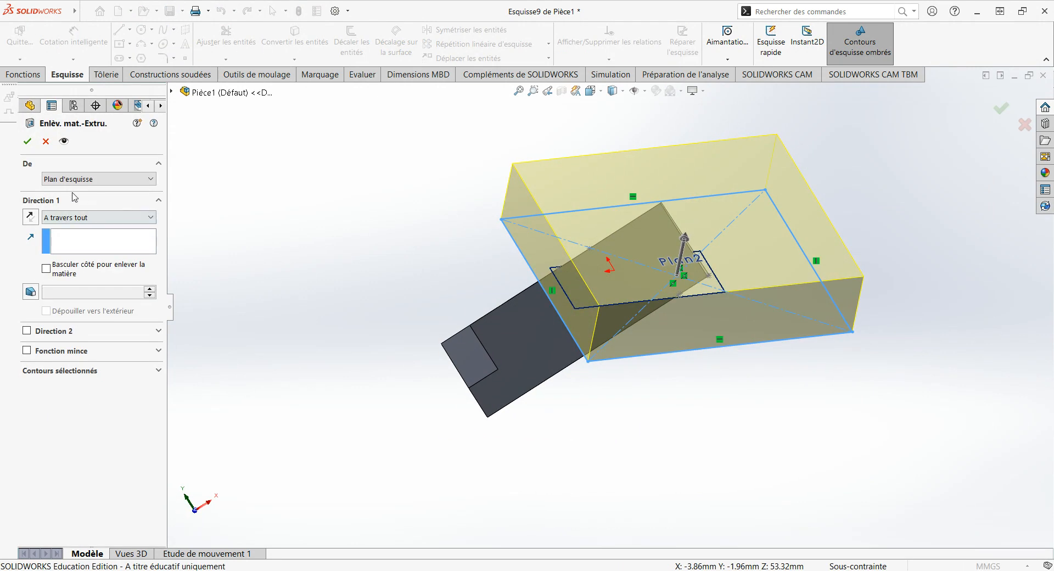
{"action": "key", "text": "Return"}
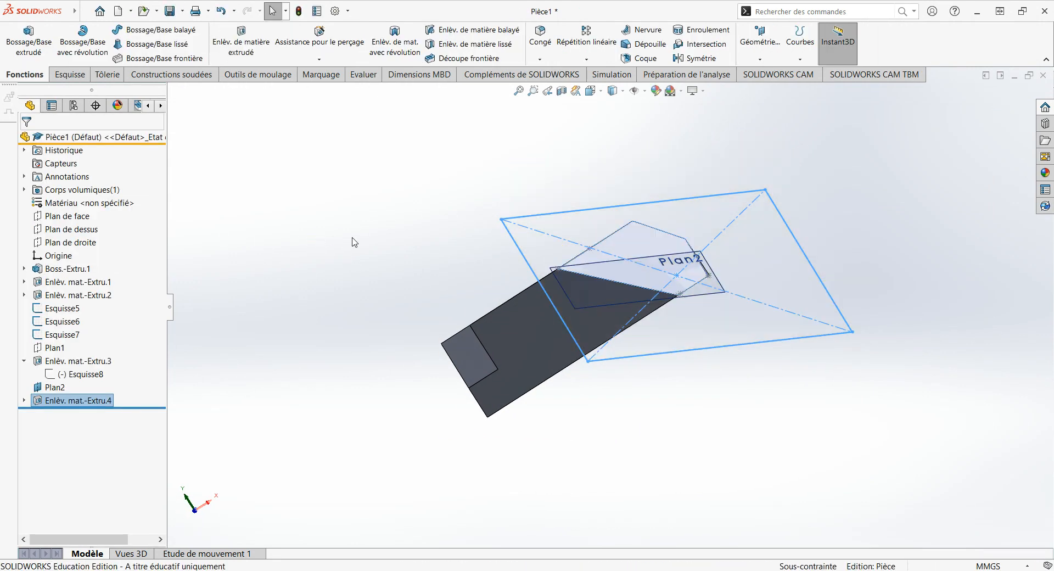
{"action": "left_click", "coordinate": [722, 297]}
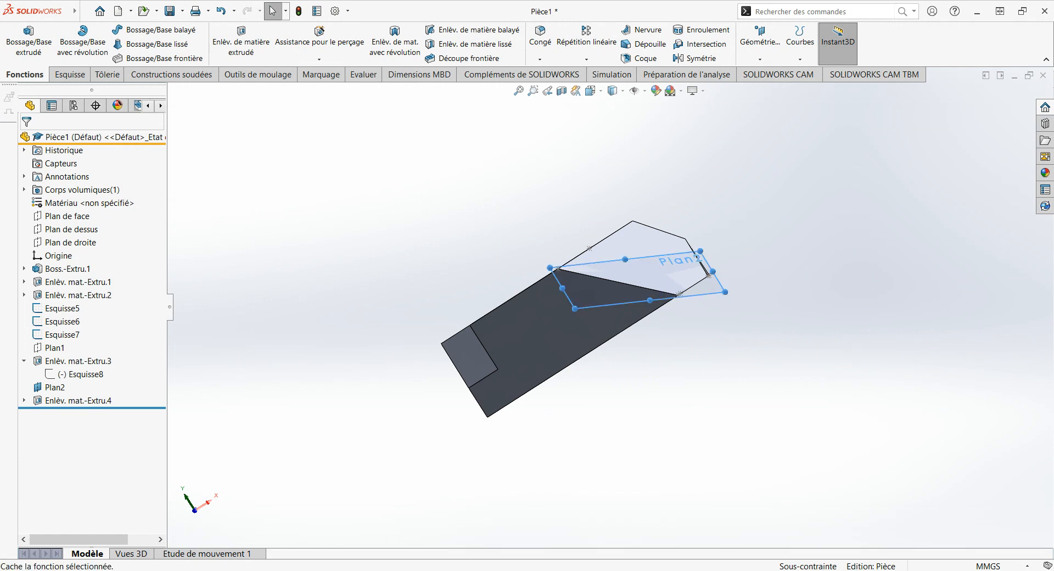
{"action": "left_click", "coordinate": [778, 325]}
{"action": "key", "text": "ctrl+7"}
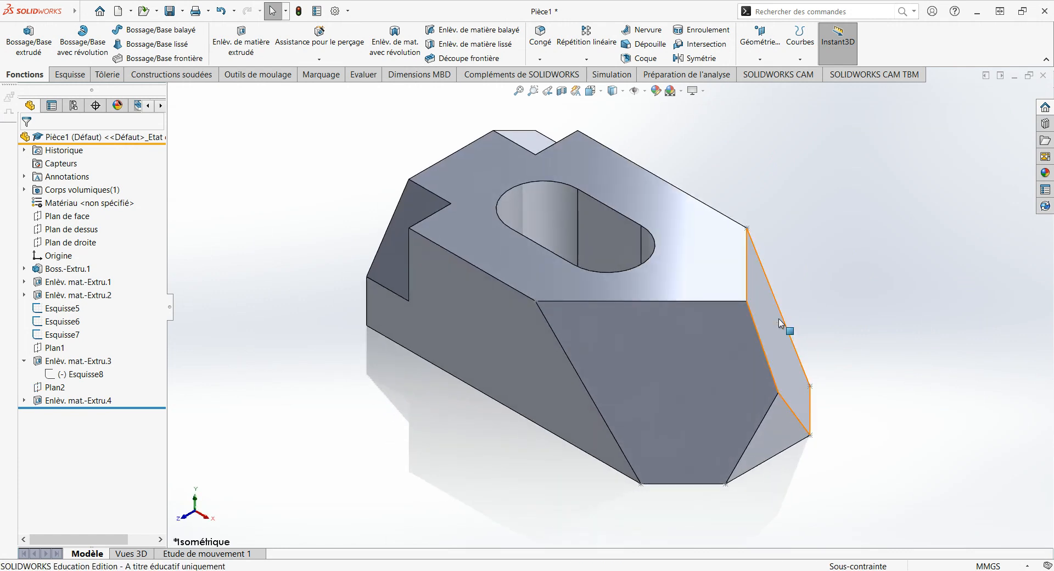